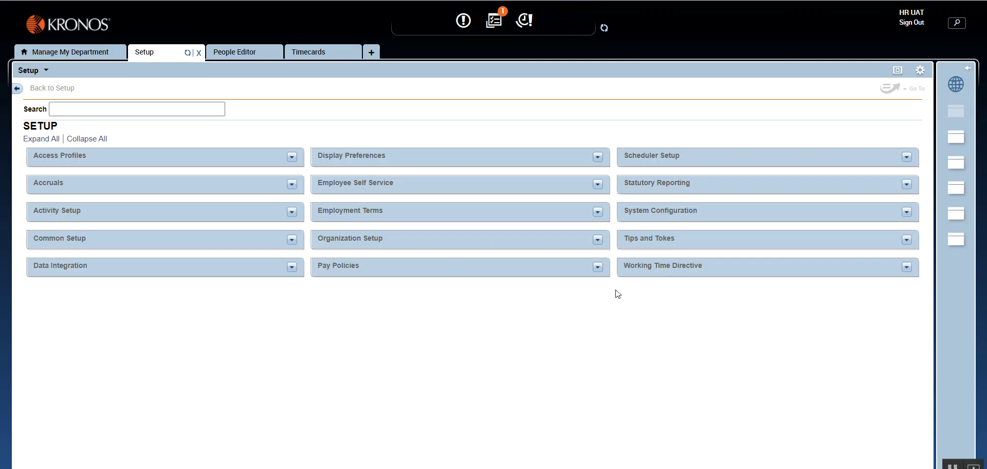
# Expand the Pay Policies section of Setup to reach its pay rule and work rule entries
pyautogui.click(598, 267)
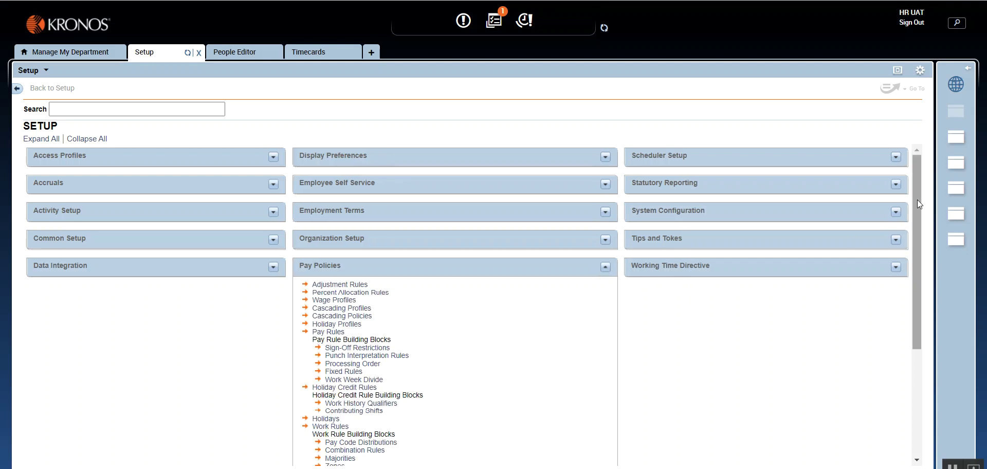
pyautogui.moveTo(917, 199); pyautogui.dragTo(917, 271)
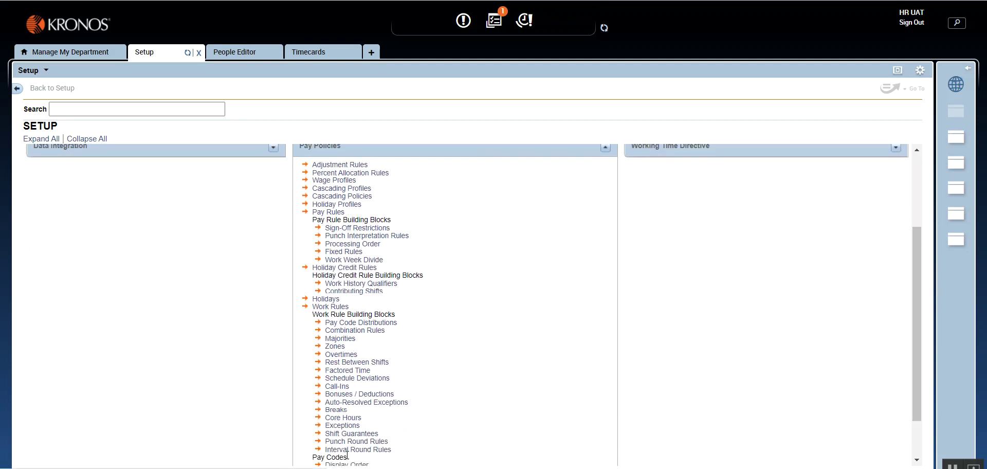
pyautogui.moveTo(915, 294); pyautogui.dragTo(914, 298)
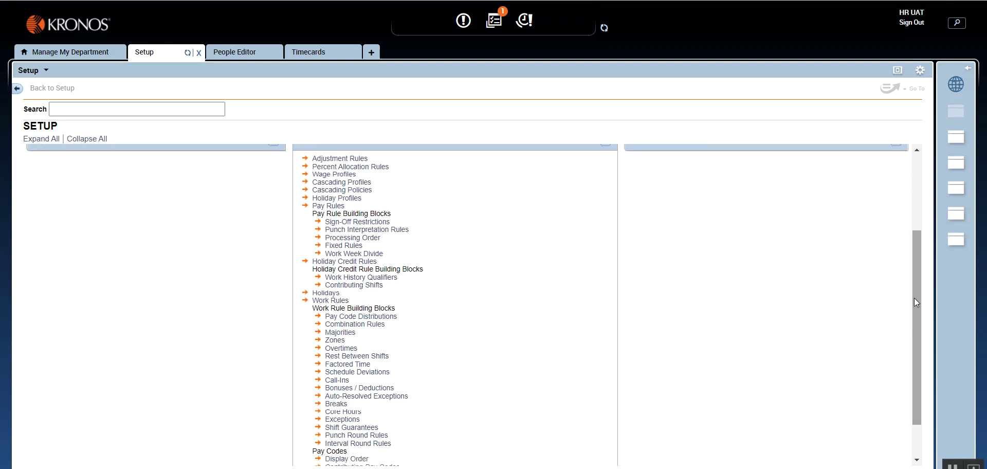
# Examine the Pay Rules list and the Pay Policies entries for pay rules, holiday credit rules, work rules and pay codes
pyautogui.click(321, 205)
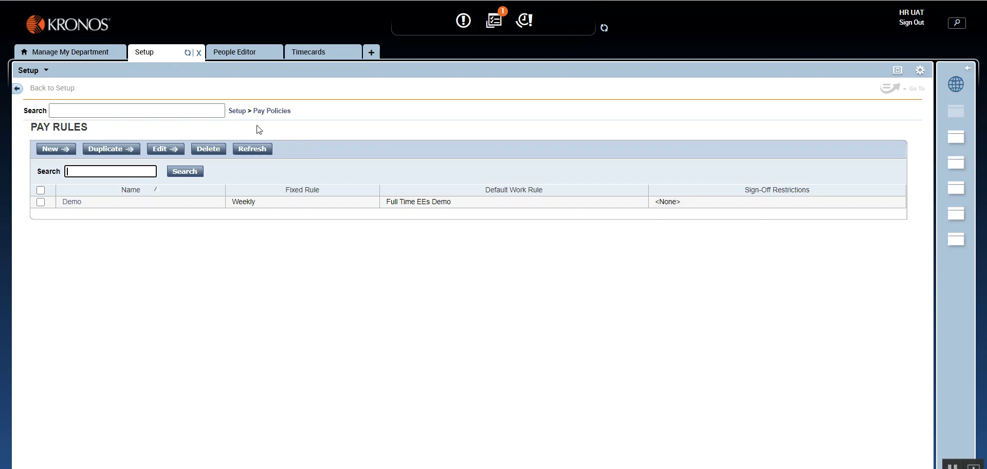
pyautogui.click(237, 111)
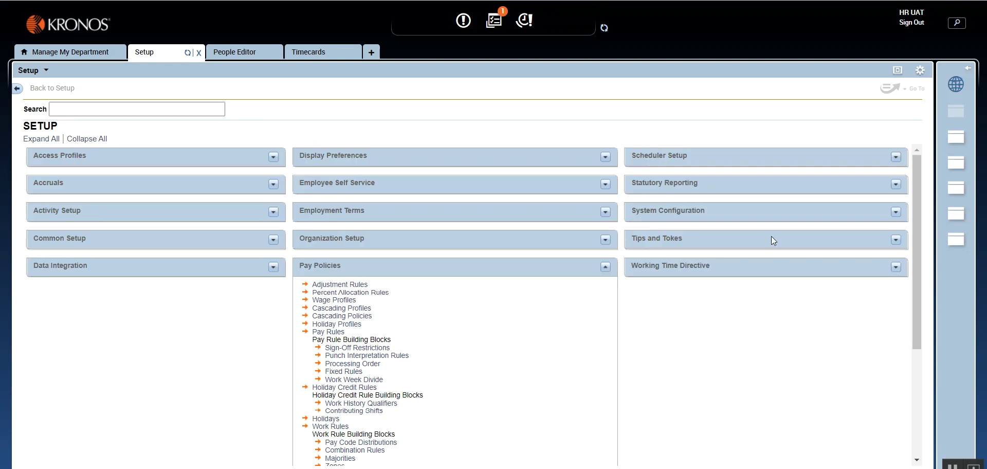
pyautogui.moveTo(915, 207); pyautogui.dragTo(925, 329)
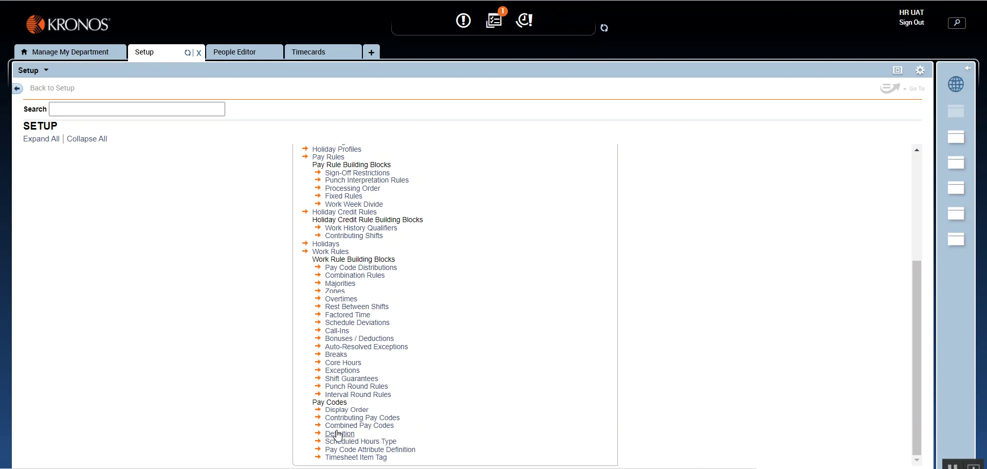
pyautogui.moveTo(916, 408)
pyautogui.mouseDown()
pyautogui.moveTo(897, 296)
pyautogui.moveTo(909, 411)
pyautogui.moveTo(899, 357)
pyautogui.moveTo(905, 400)
pyautogui.mouseUp()
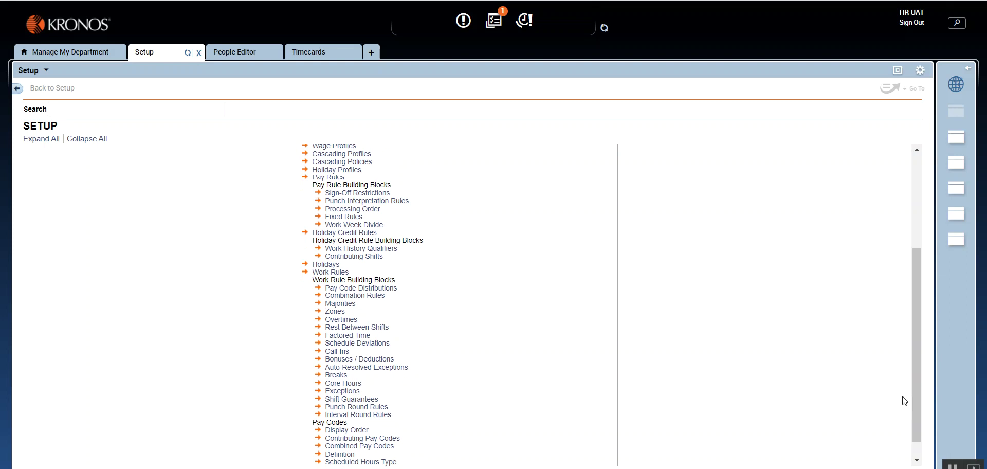
pyautogui.click(320, 179)
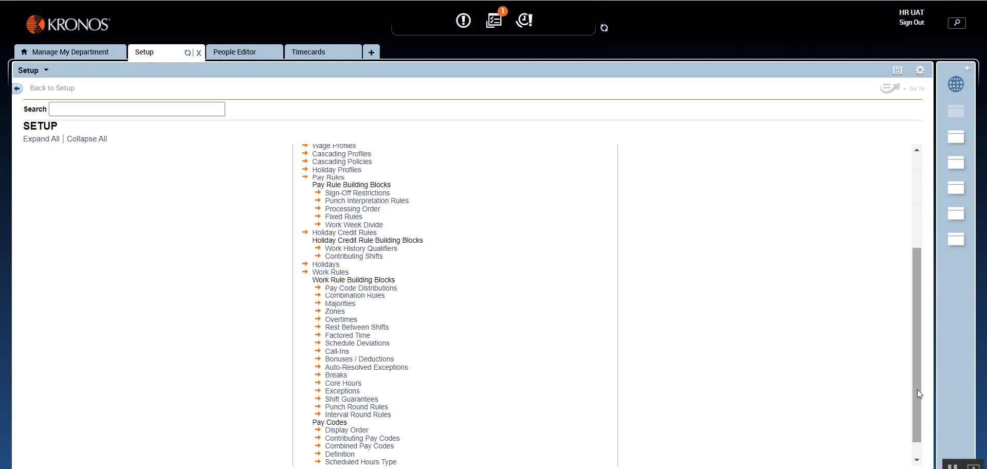
pyautogui.moveTo(917, 390); pyautogui.dragTo(918, 399)
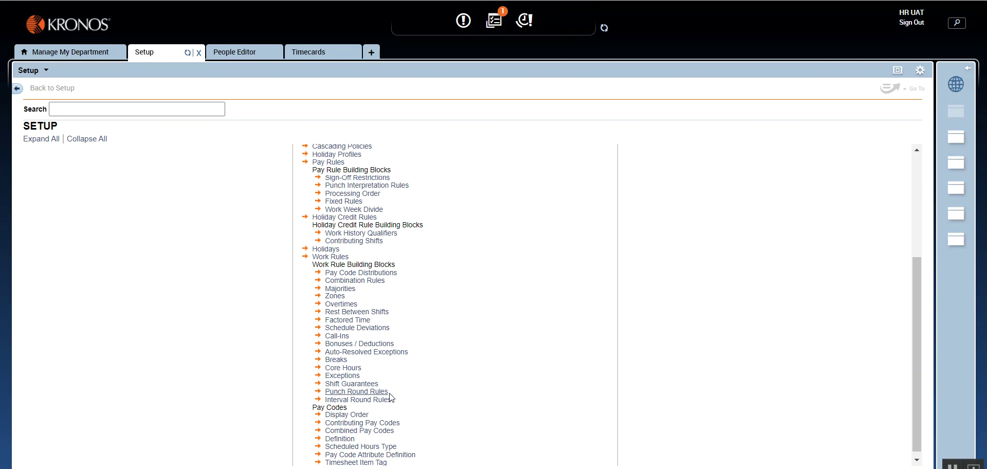
pyautogui.click(368, 387)
pyautogui.click(358, 307)
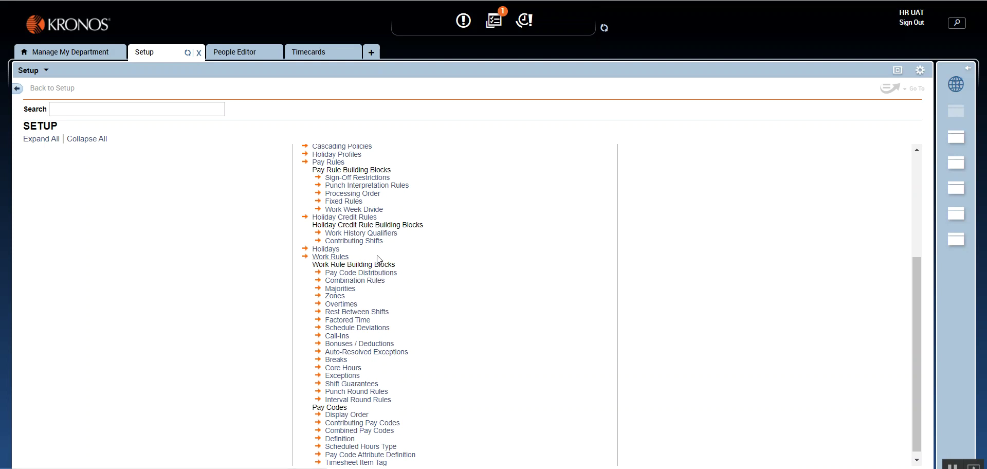
pyautogui.click(332, 257)
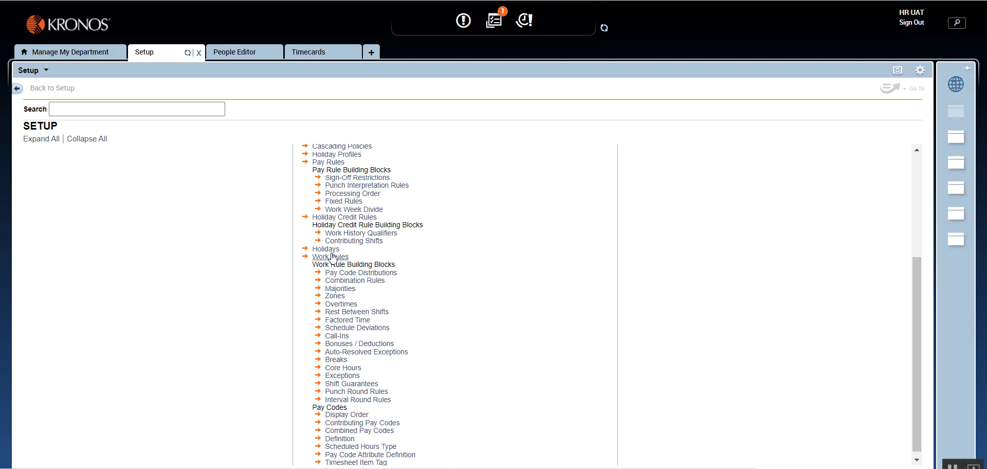
pyautogui.moveTo(916, 369); pyautogui.dragTo(912, 330)
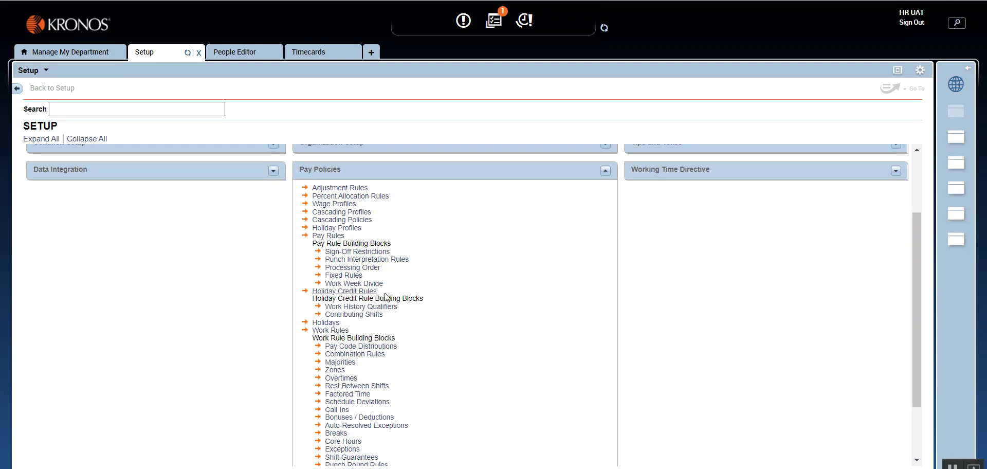
pyautogui.click(359, 307)
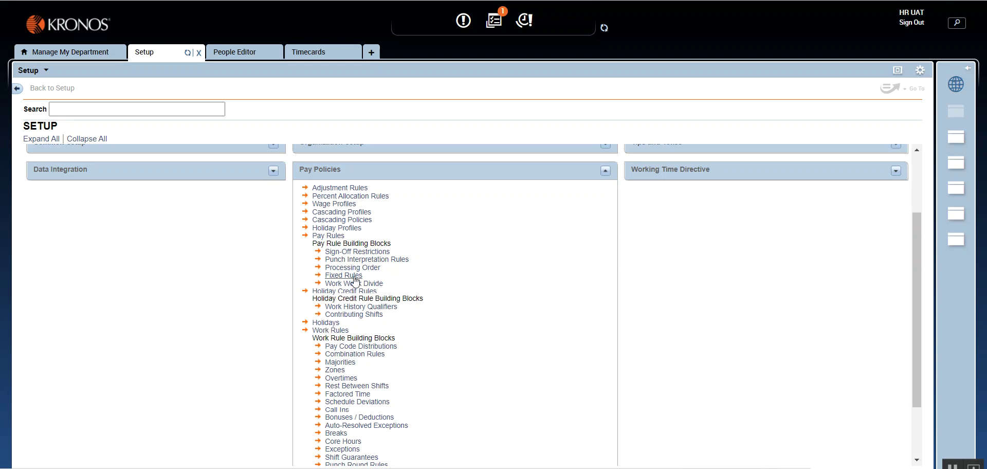
pyautogui.click(347, 235)
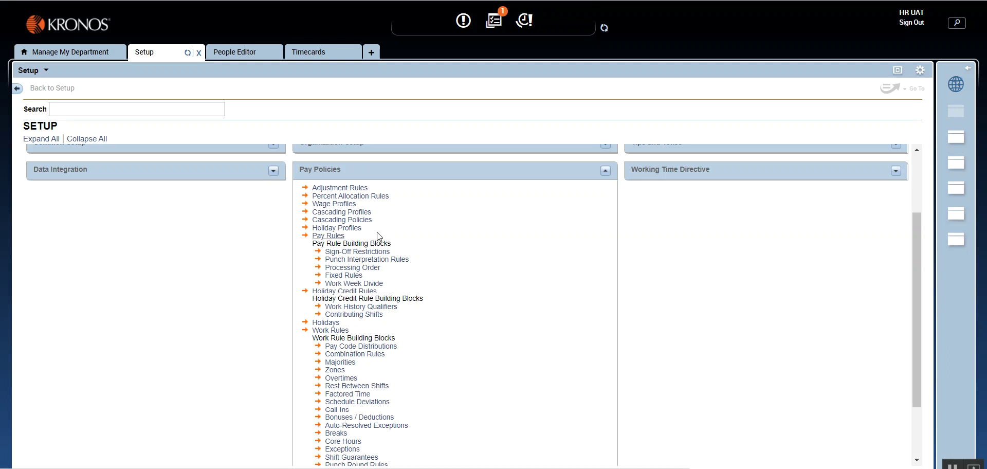
# Open the Demo pay rule from Pay Rules for editing
pyautogui.click(328, 236)
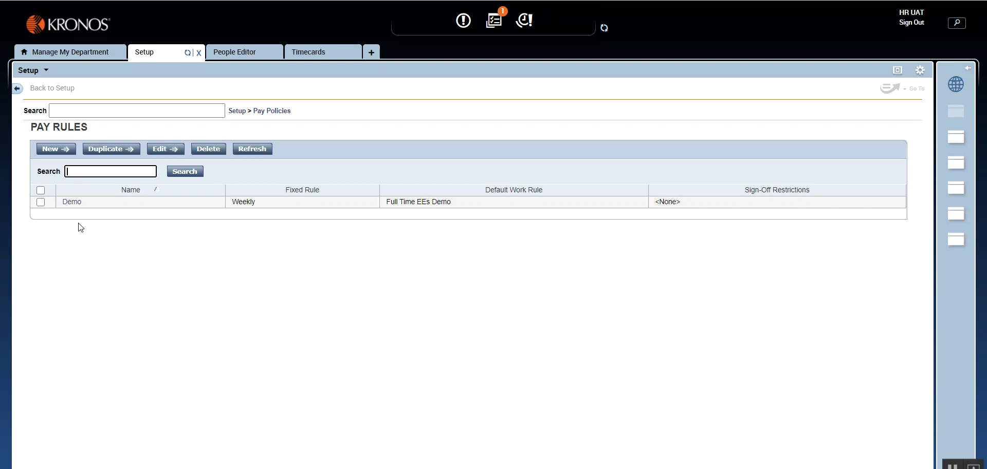
pyautogui.click(78, 207)
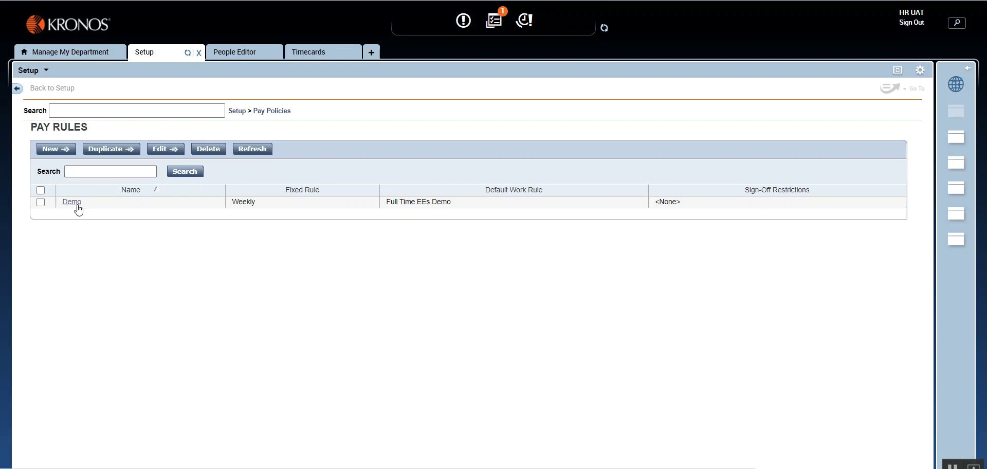
pyautogui.scroll(-1, 79, 208)
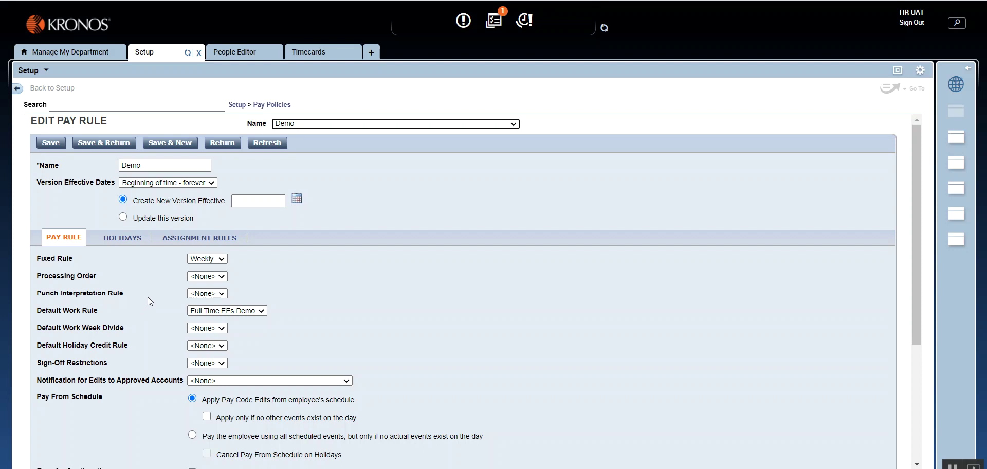
# Review the Demo pay rule's name and check the list of Pay Policies building blocks, closing the list again
pyautogui.doubleClick(144, 164)
pyautogui.click(258, 155)
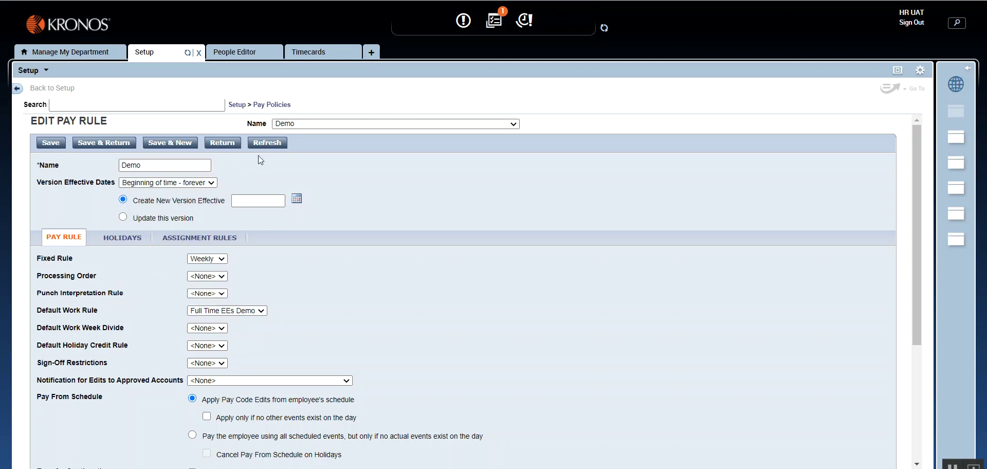
pyautogui.click(156, 167)
pyautogui.click(291, 104)
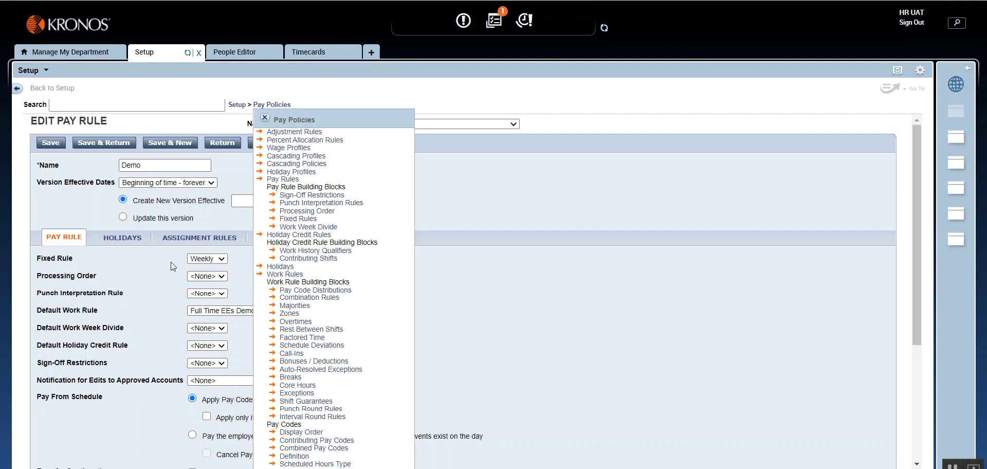
pyautogui.click(265, 118)
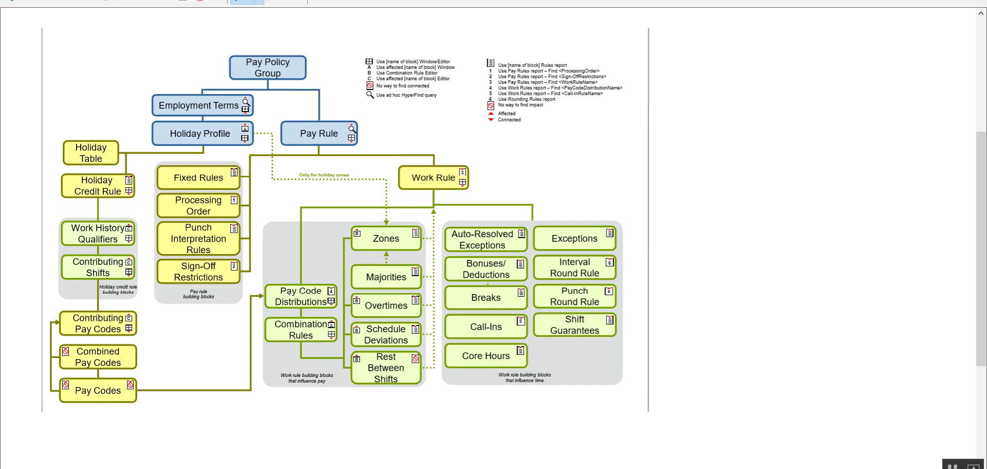
# Switch to the pay policy diagram and mark the pay code distributions, work rule, pay rule and holiday profile blocks with ink strokes
pyautogui.moveTo(270, 296); pyautogui.dragTo(288, 296)
pyautogui.moveTo(455, 214); pyautogui.dragTo(450, 199)
pyautogui.moveTo(441, 225); pyautogui.dragTo(434, 361)
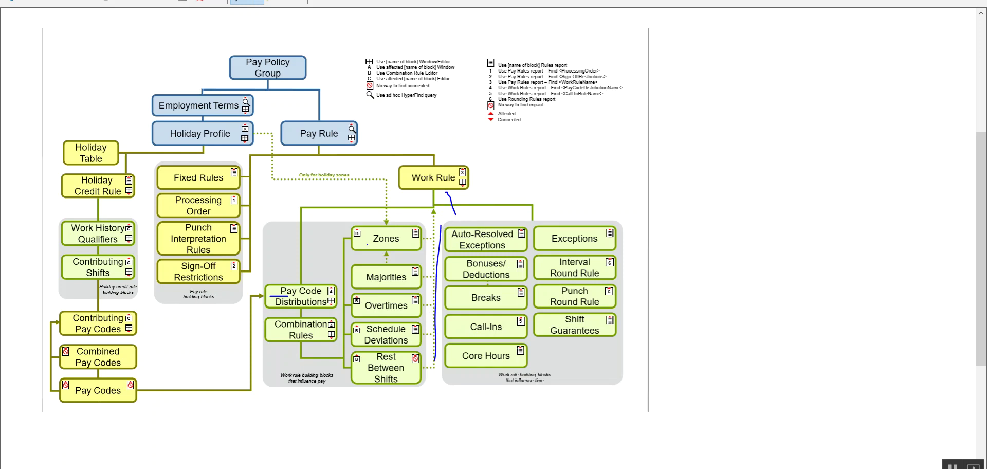
pyautogui.moveTo(349, 230); pyautogui.dragTo(348, 356)
pyautogui.moveTo(155, 165); pyautogui.dragTo(154, 283)
pyautogui.moveTo(243, 172); pyautogui.dragTo(285, 153)
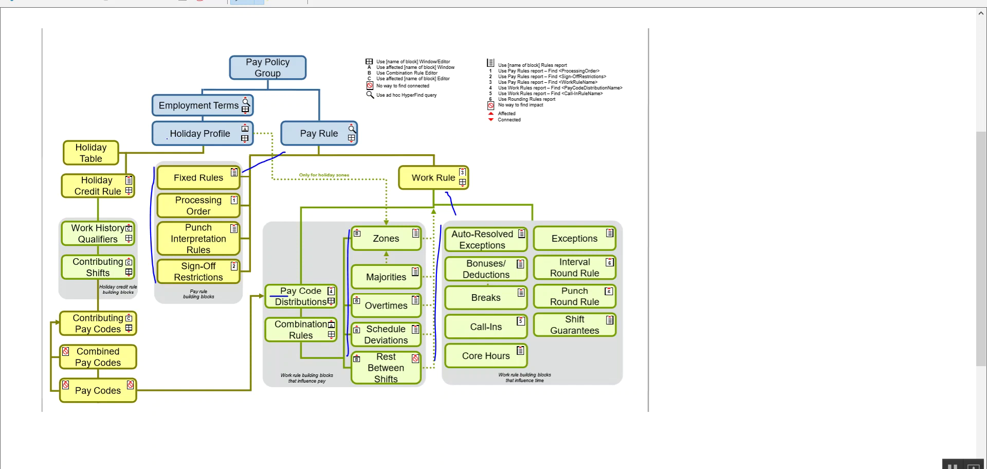
pyautogui.moveTo(168, 138); pyautogui.dragTo(227, 142)
pyautogui.moveTo(372, 392); pyautogui.dragTo(412, 392)
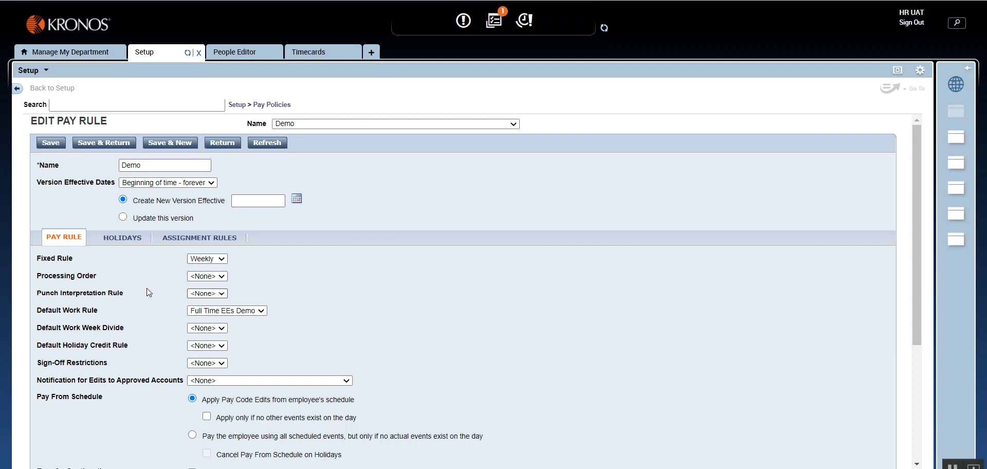
# In the Demo pay rule, set Punch Interpretation Rule, Default Holiday Credit Rule and Sign-Off Restrictions each to Demo
pyautogui.click(221, 294)
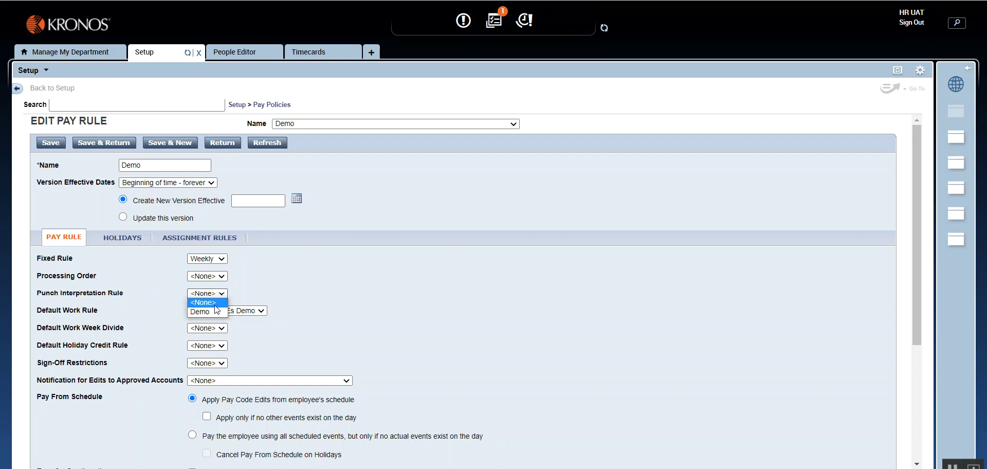
pyautogui.click(216, 312)
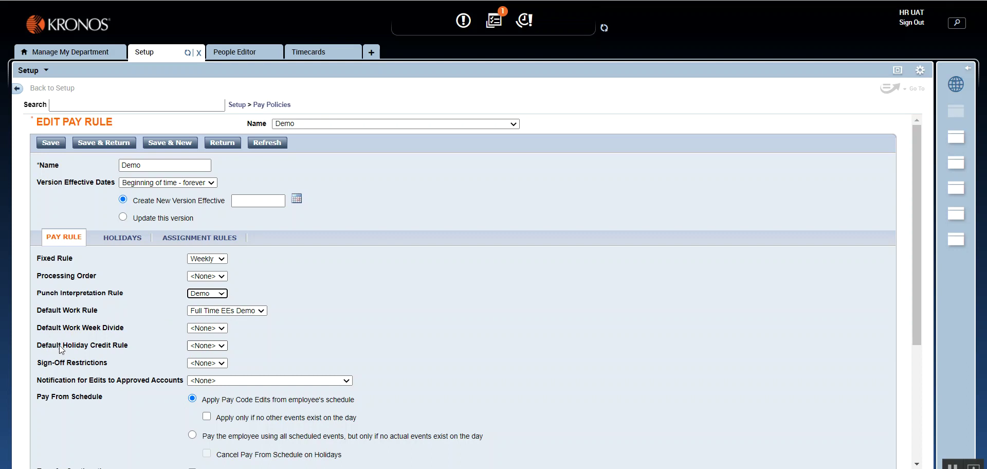
pyautogui.click(225, 345)
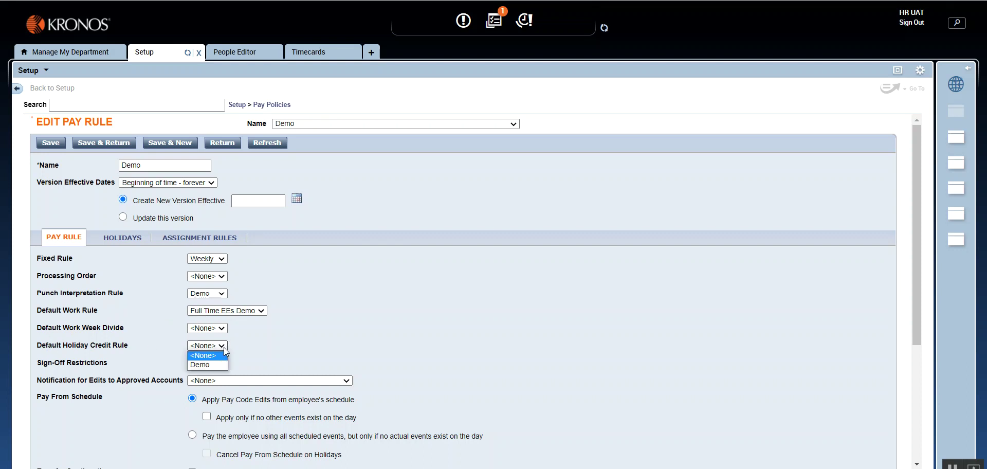
pyautogui.click(222, 365)
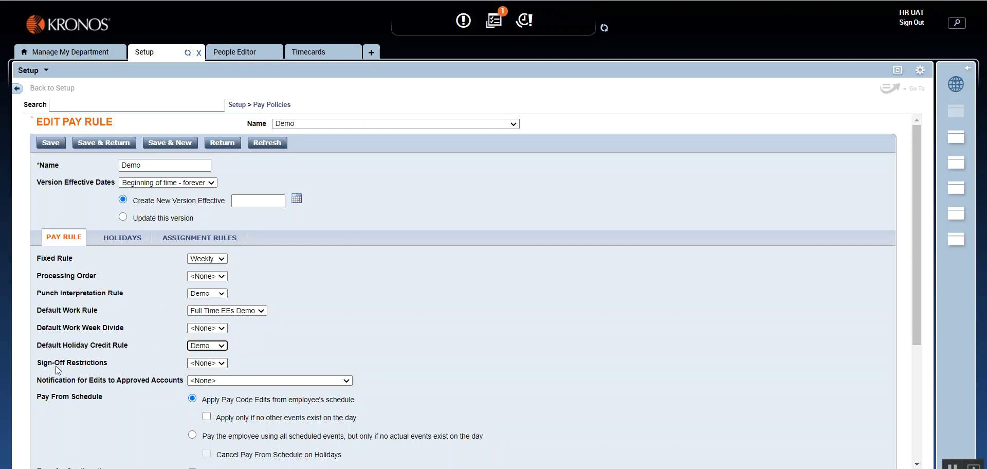
pyautogui.click(227, 362)
pyautogui.click(220, 380)
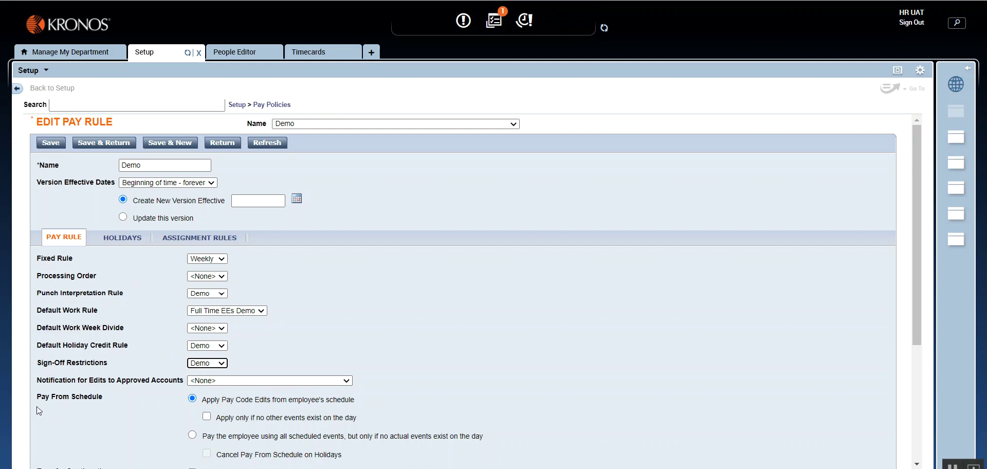
# Review the Pay From Schedule settings and the remaining options of the Demo pay rule
pyautogui.moveTo(37, 396); pyautogui.dragTo(103, 396)
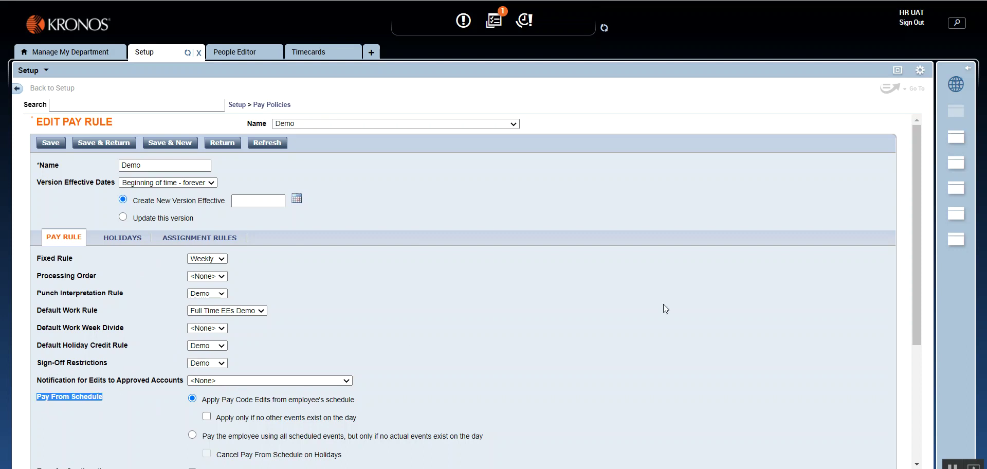
pyautogui.moveTo(916, 236); pyautogui.dragTo(940, 357)
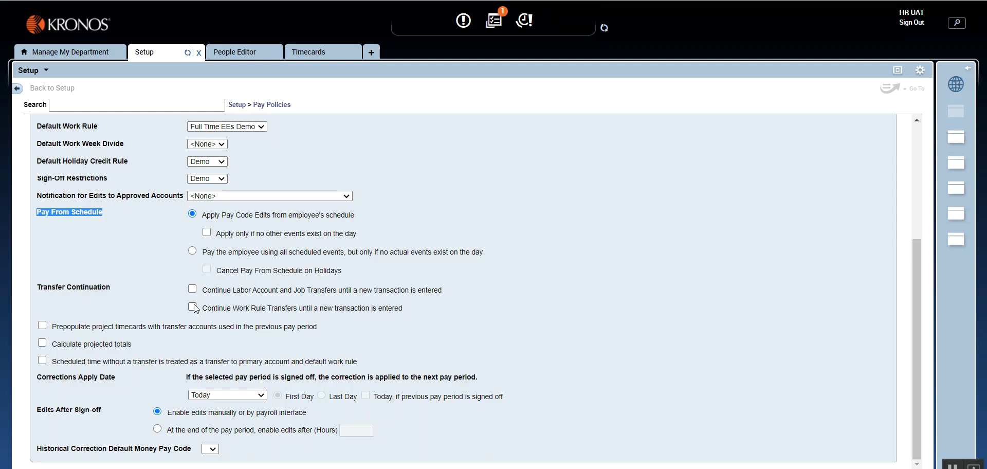
pyautogui.click(79, 224)
pyautogui.moveTo(39, 214); pyautogui.dragTo(103, 214)
pyautogui.click(145, 226)
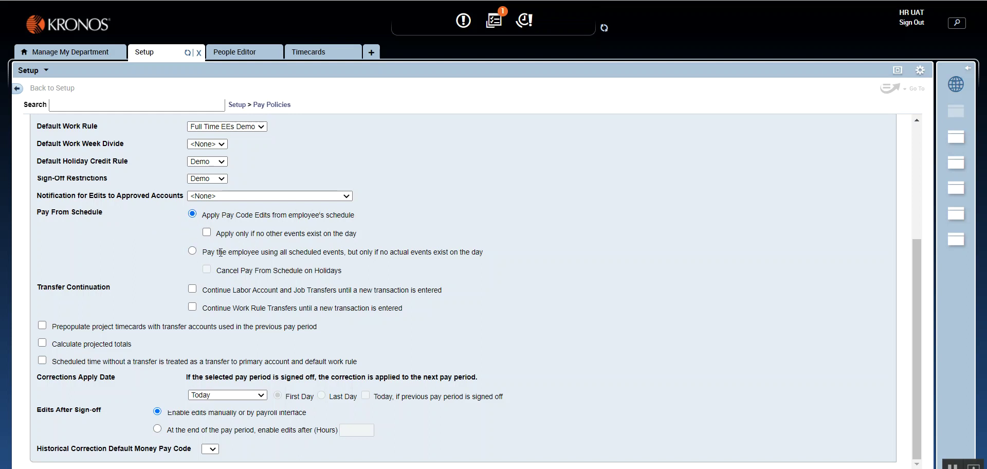
# Try the alternative Pay From Schedule options, returning to Apply Pay Code Edits from employee's schedule
pyautogui.click(194, 251)
pyautogui.click(192, 214)
pyautogui.click(207, 233)
pyautogui.click(207, 233)
pyautogui.click(192, 251)
pyautogui.click(193, 215)
# Save the Demo pay rule changes as an update to the existing version, and open the Timecards view
pyautogui.moveTo(917, 262); pyautogui.dragTo(915, 131)
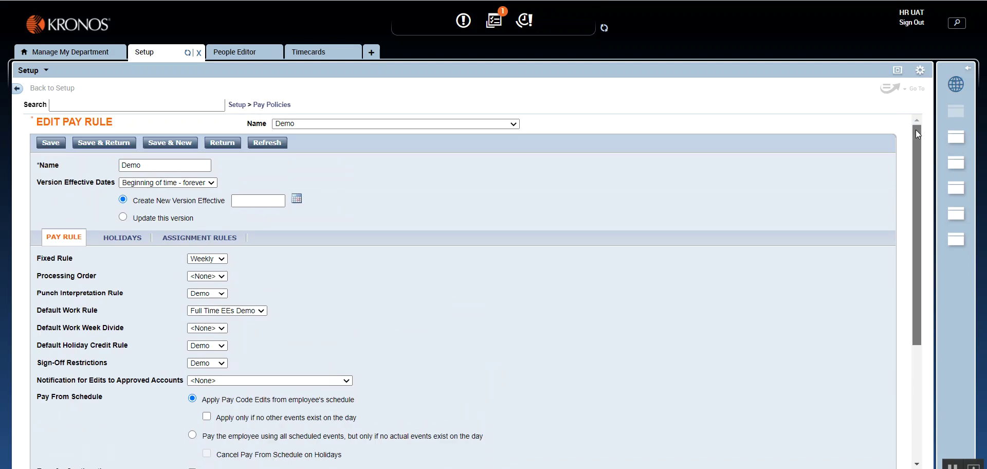
pyautogui.click(44, 144)
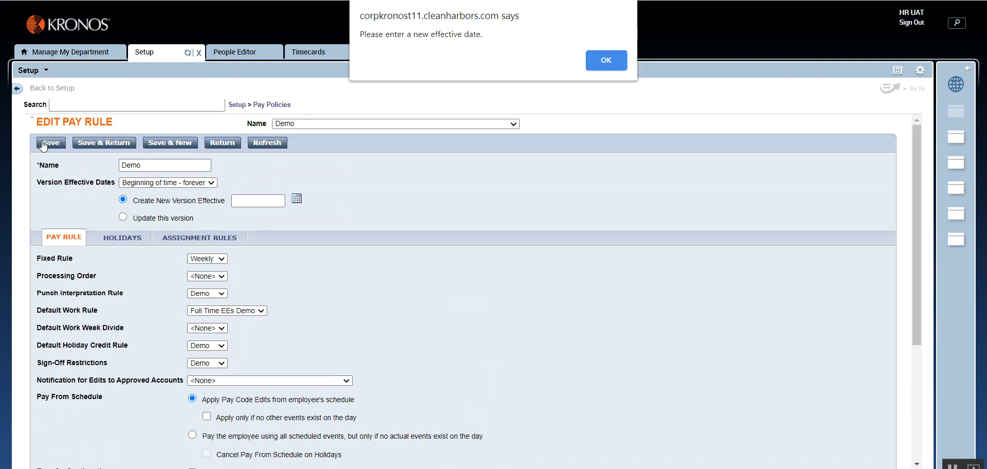
pyautogui.click(605, 60)
pyautogui.click(123, 217)
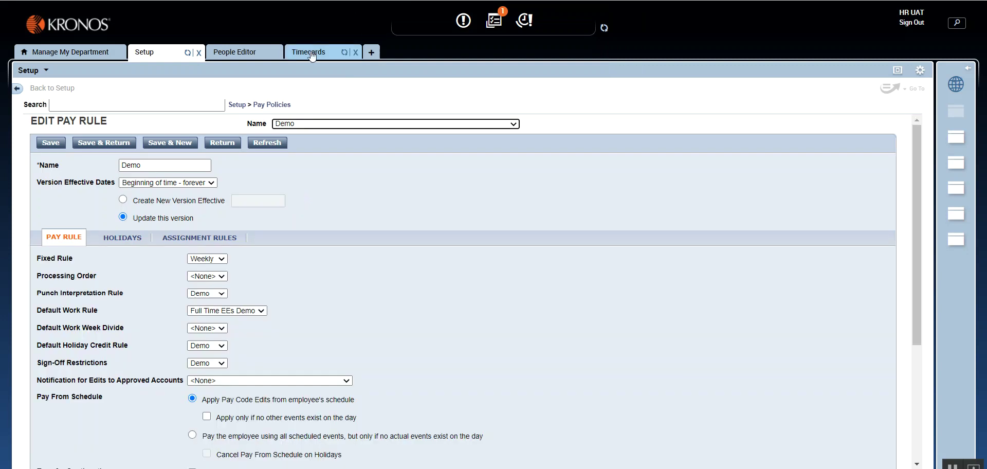
pyautogui.click(312, 54)
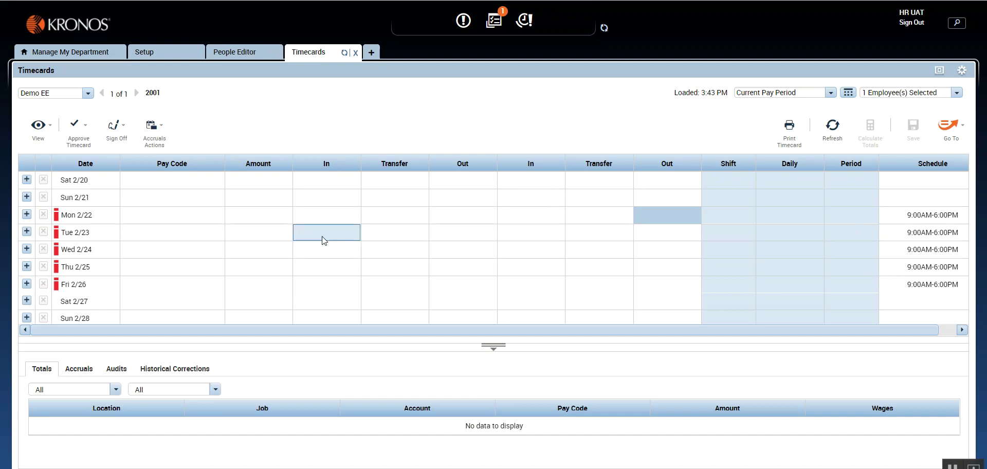
# Set the Demo pay rule's Pay From Schedule to pay the employee using all scheduled events, but only if no actual events exist on the day
pyautogui.click(149, 54)
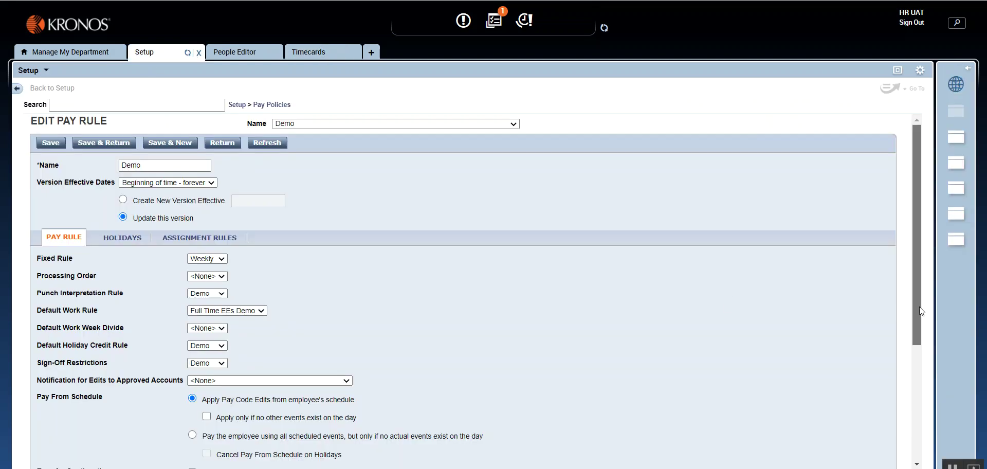
pyautogui.scroll(-2, 919, 306)
pyautogui.click(192, 339)
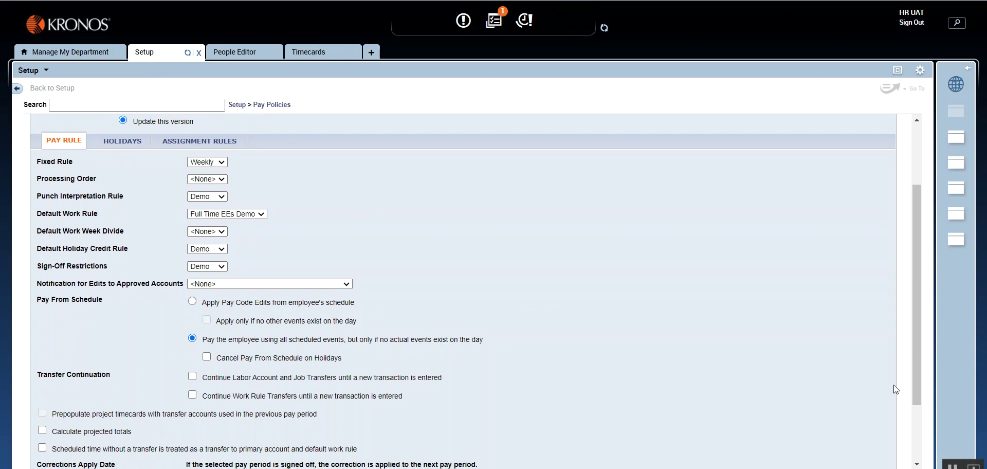
pyautogui.scroll(2, 918, 386)
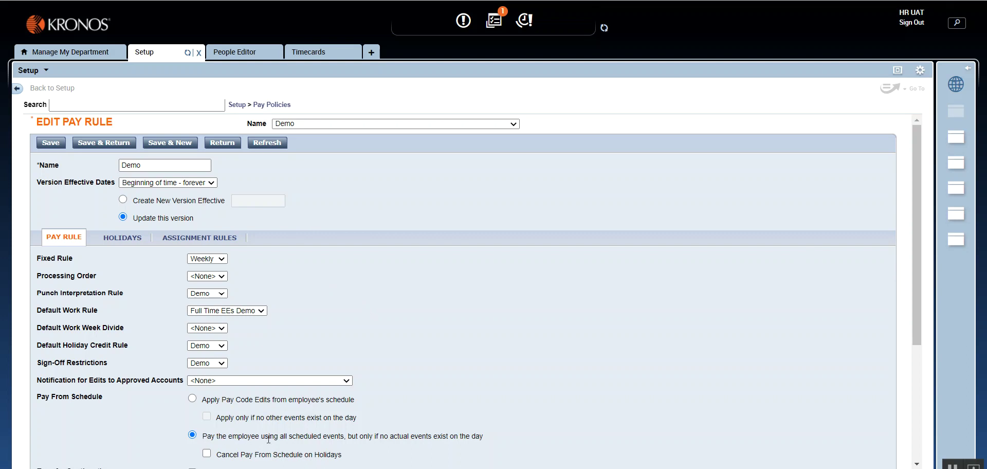
pyautogui.moveTo(291, 436); pyautogui.dragTo(343, 436)
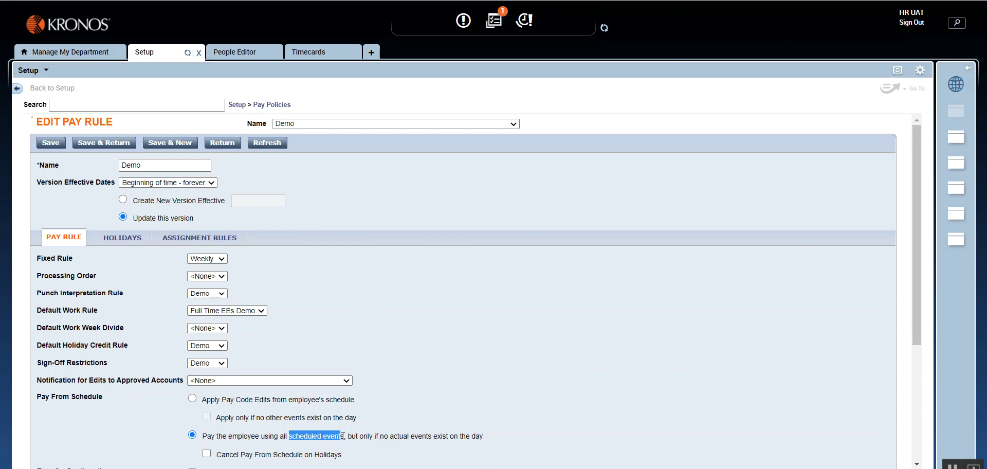
# Check the In and Out punch cells for Mon 2/22 in the employee's timecard
pyautogui.click(311, 53)
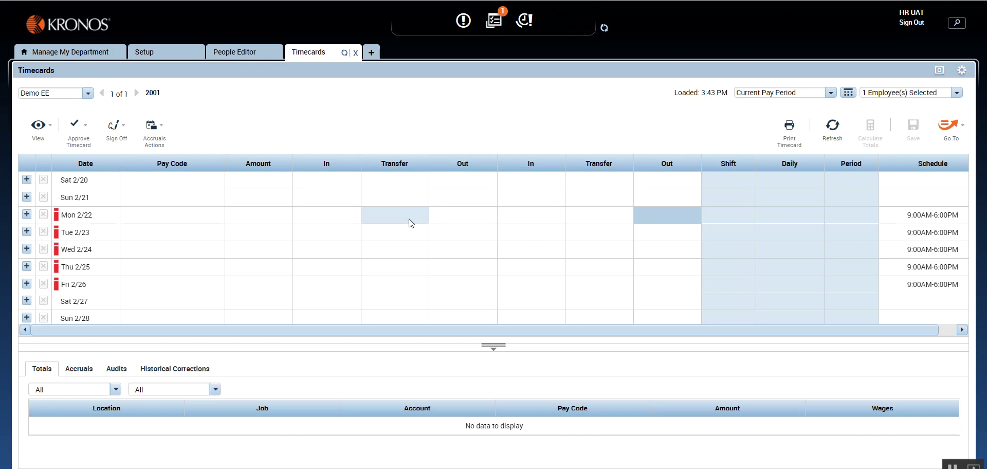
pyautogui.click(326, 220)
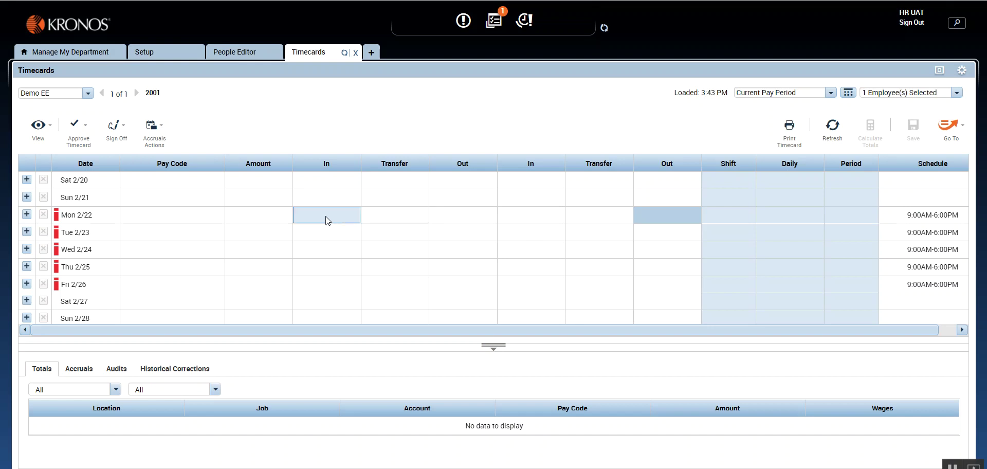
pyautogui.click(439, 223)
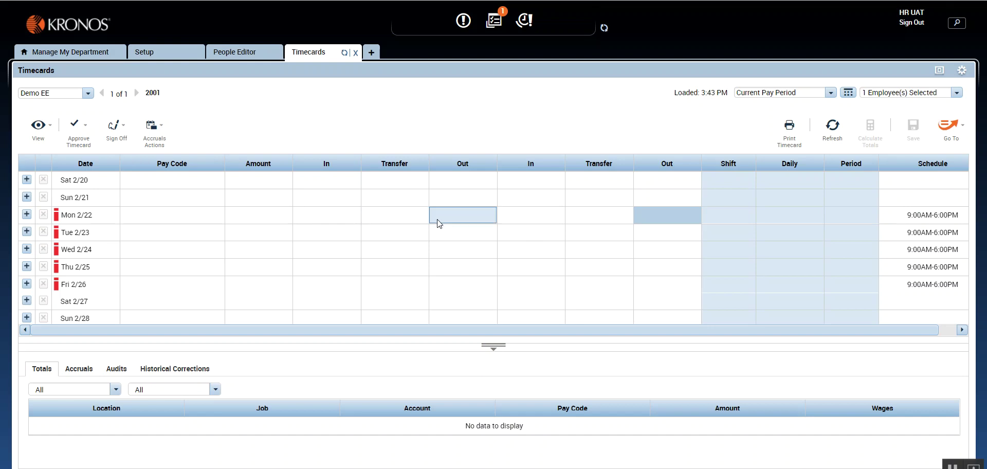
# Save the Demo pay rule and refresh the employee's timecard
pyautogui.click(157, 54)
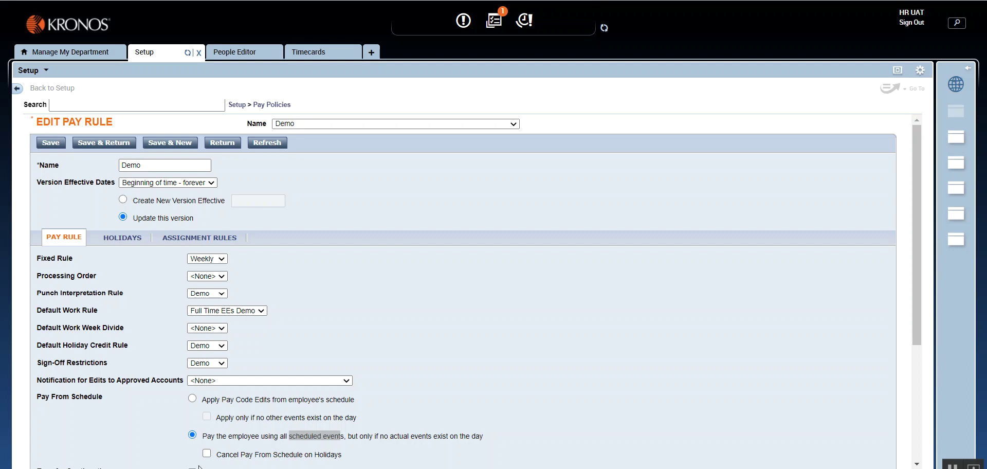
pyautogui.click(51, 144)
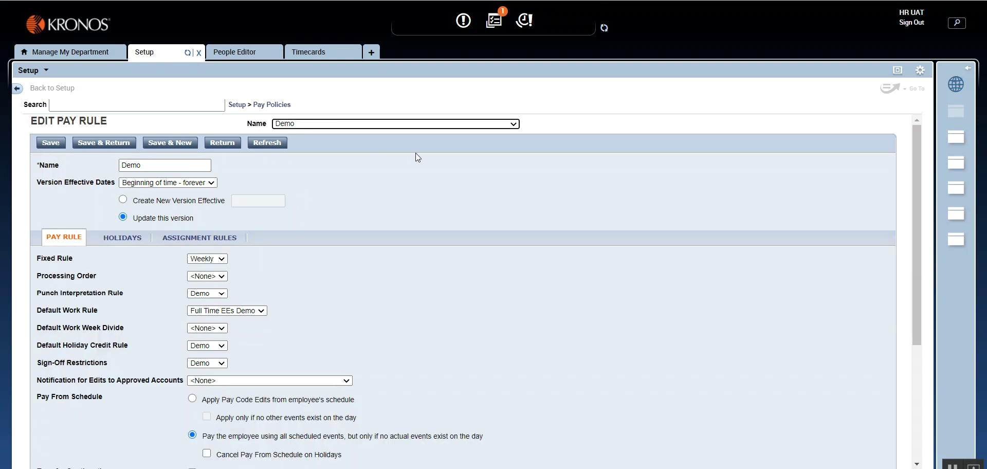
pyautogui.click(304, 53)
pyautogui.click(837, 138)
pyautogui.click(838, 139)
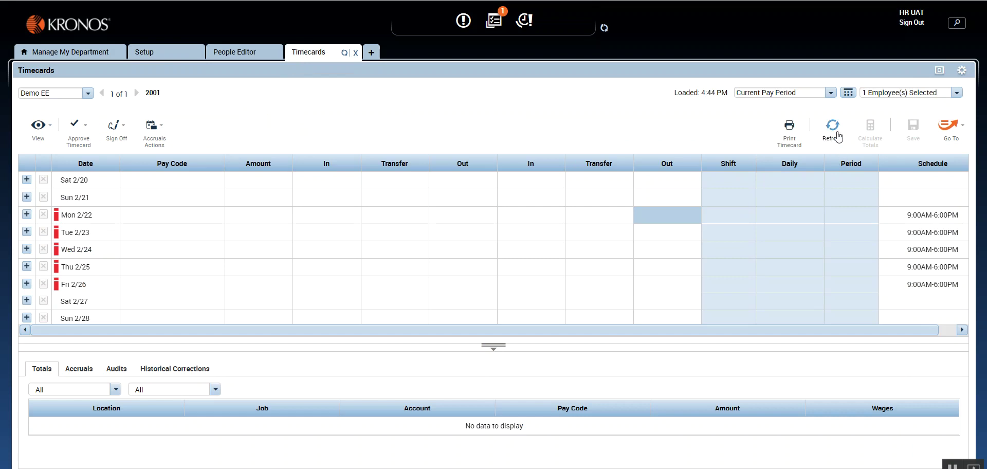
# Reopen the employee's timecard from the People Editor and show the Current Pay Period
pyautogui.click(237, 51)
pyautogui.click(950, 123)
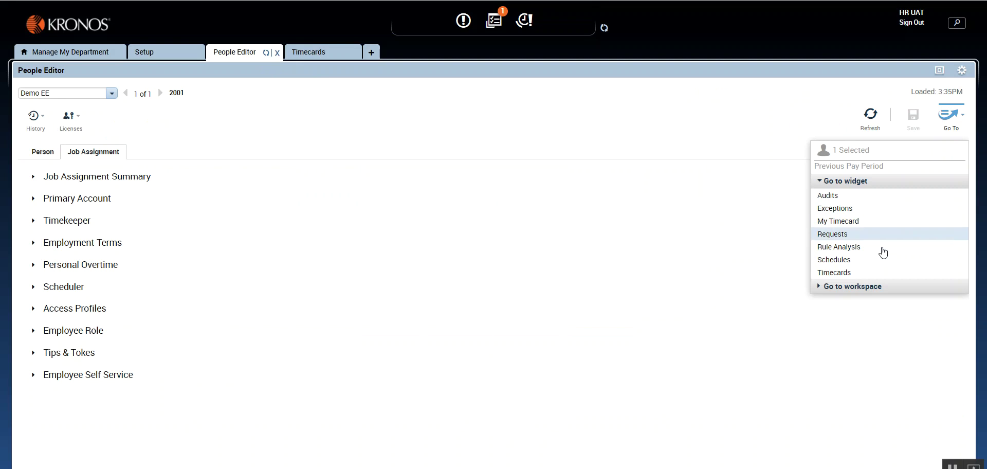
pyautogui.click(818, 273)
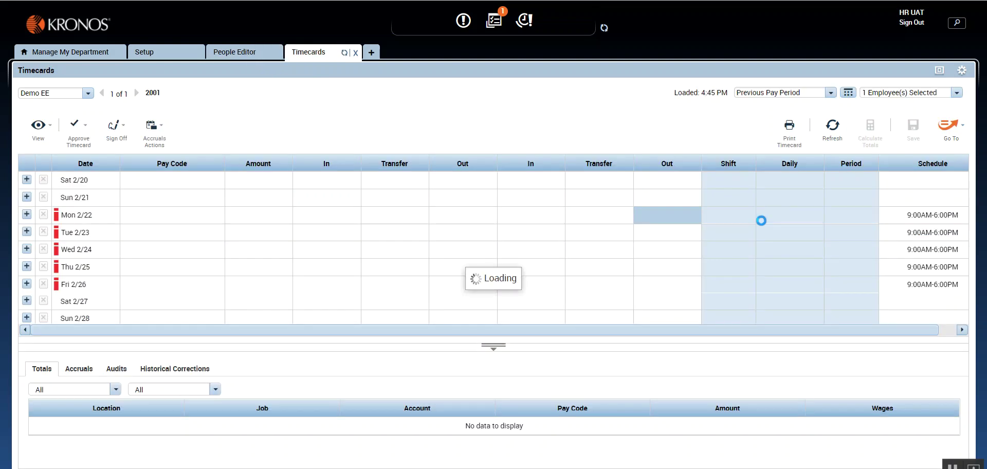
pyautogui.click(830, 92)
pyautogui.click(819, 118)
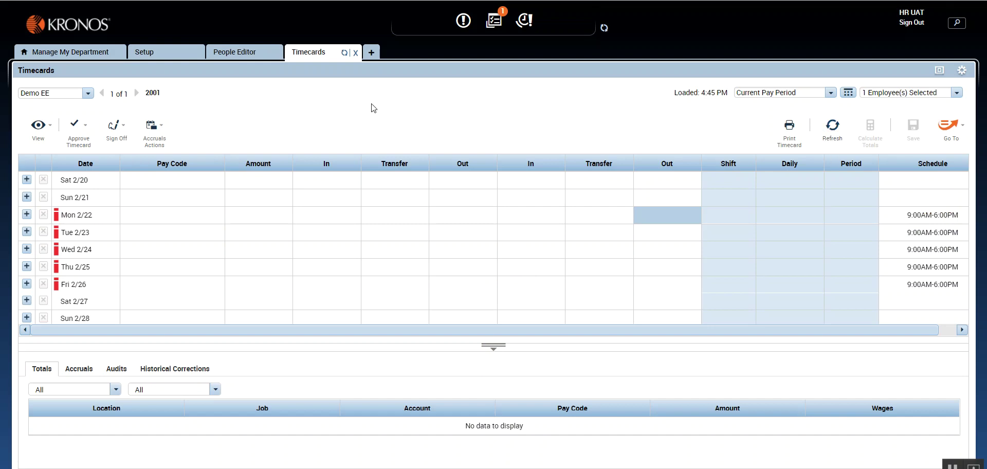
# Refresh the timecard, launch it again from the People Editor and switch it back to the Current Pay Period
pyautogui.click(835, 138)
pyautogui.click(252, 56)
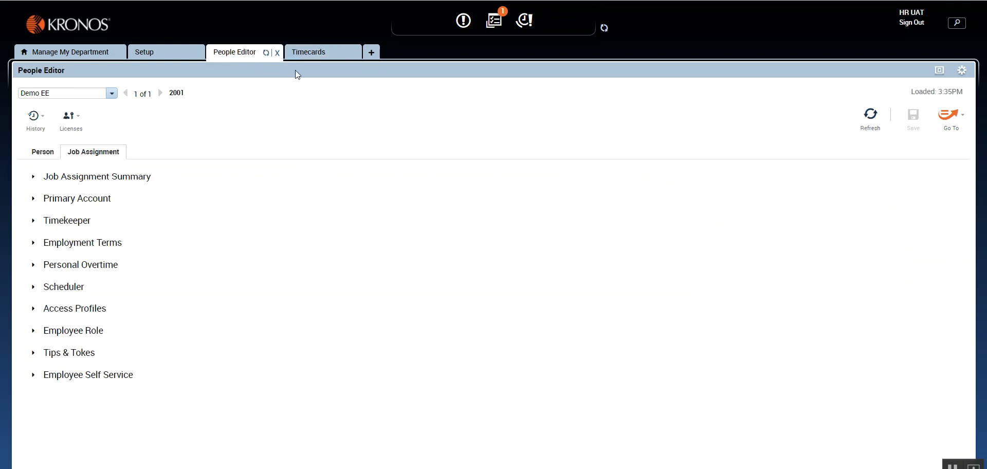
pyautogui.click(948, 122)
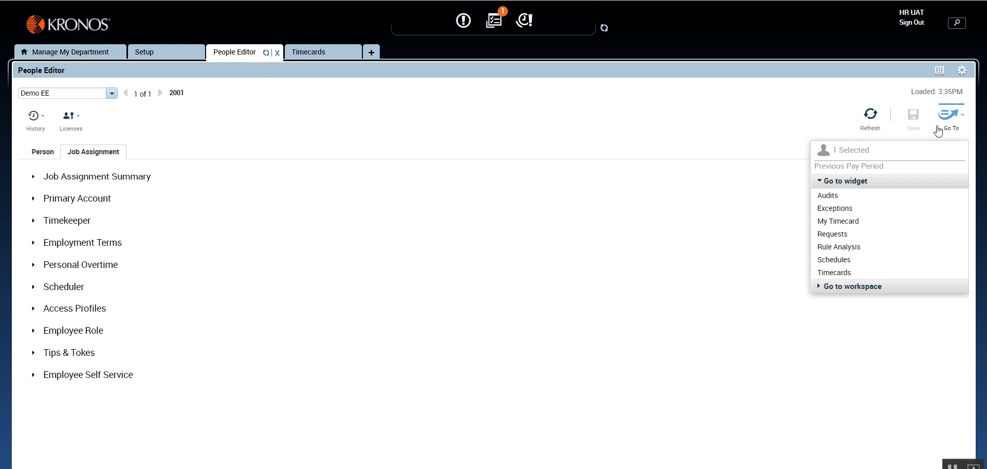
pyautogui.click(883, 270)
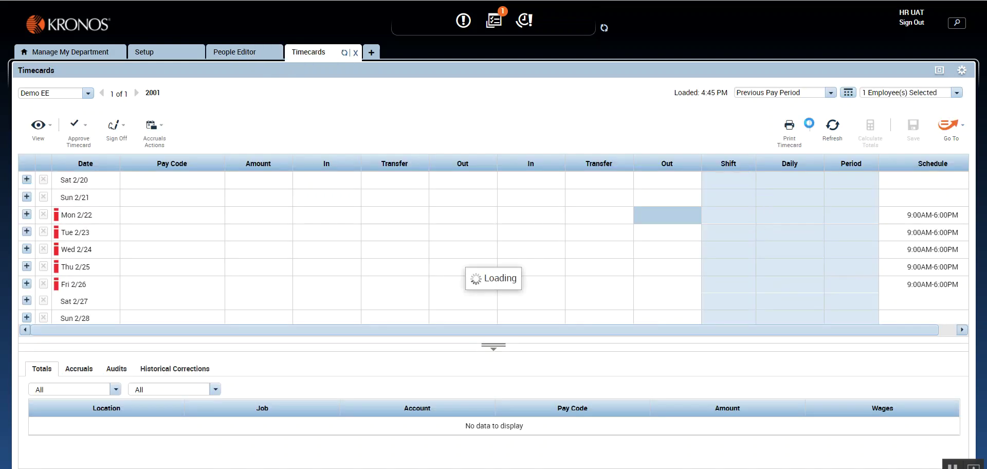
pyautogui.click(830, 92)
pyautogui.click(812, 120)
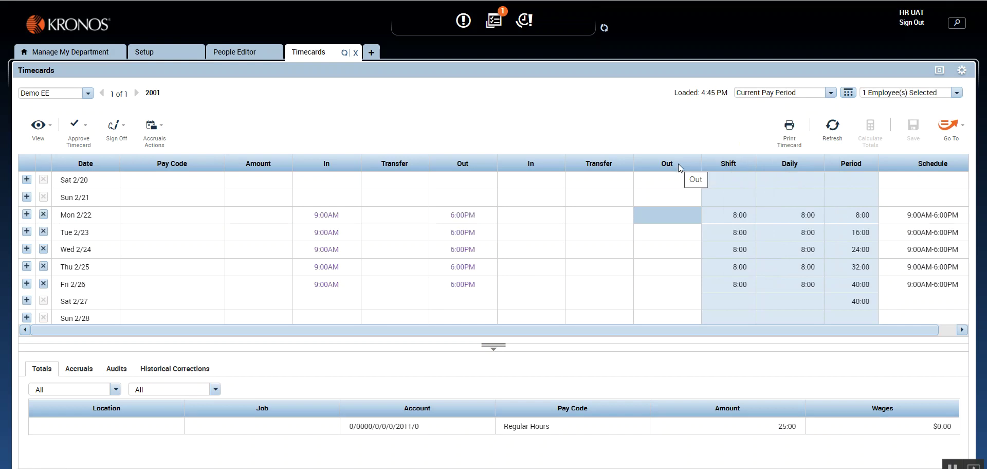
# Compare the timecard's punches with the scheduled events wording of the Demo pay rule's Pay From Schedule option
pyautogui.click(328, 216)
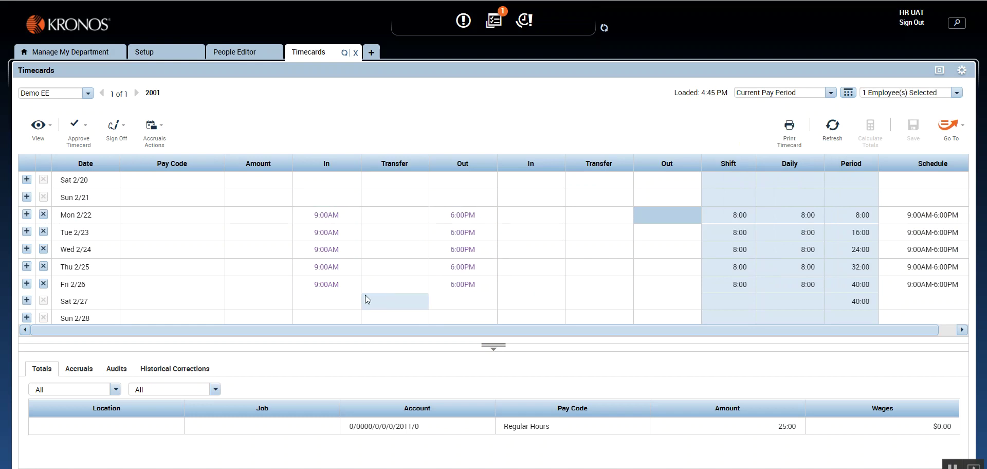
pyautogui.click(160, 52)
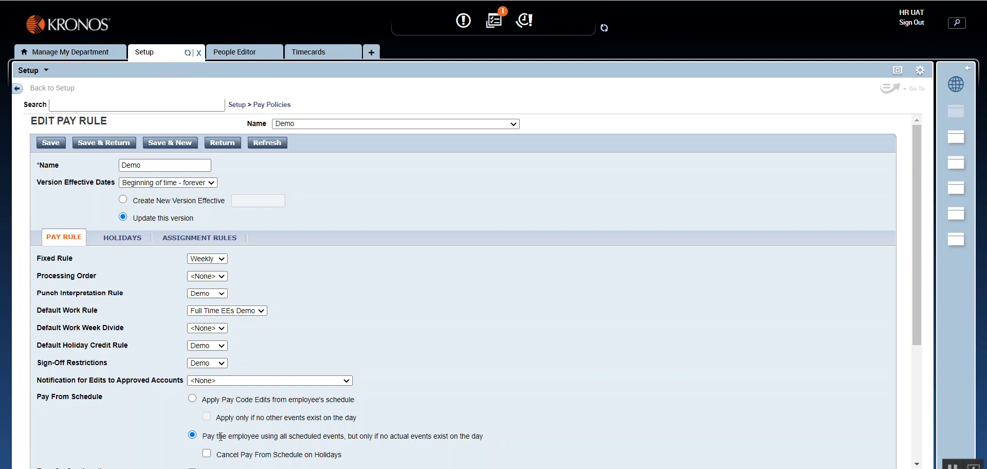
pyautogui.moveTo(288, 436); pyautogui.dragTo(345, 437)
pyautogui.click(312, 53)
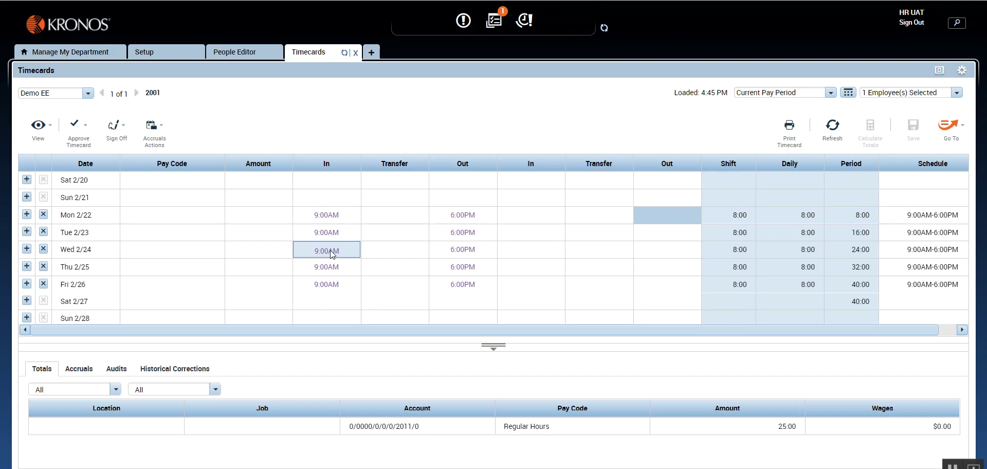
# Try Apply Pay Code Edits from employee's schedule in the Demo pay rule, returning to the all scheduled events option
pyautogui.click(148, 53)
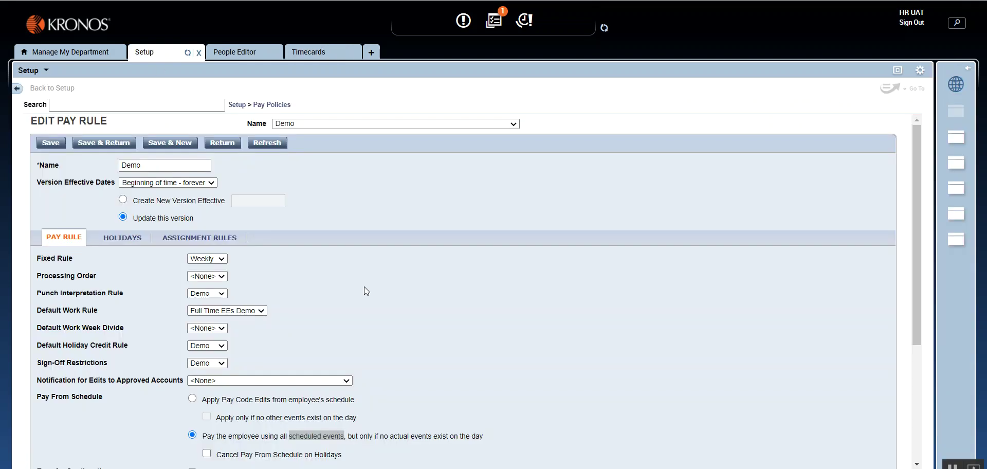
pyautogui.scroll(-3, 915, 285)
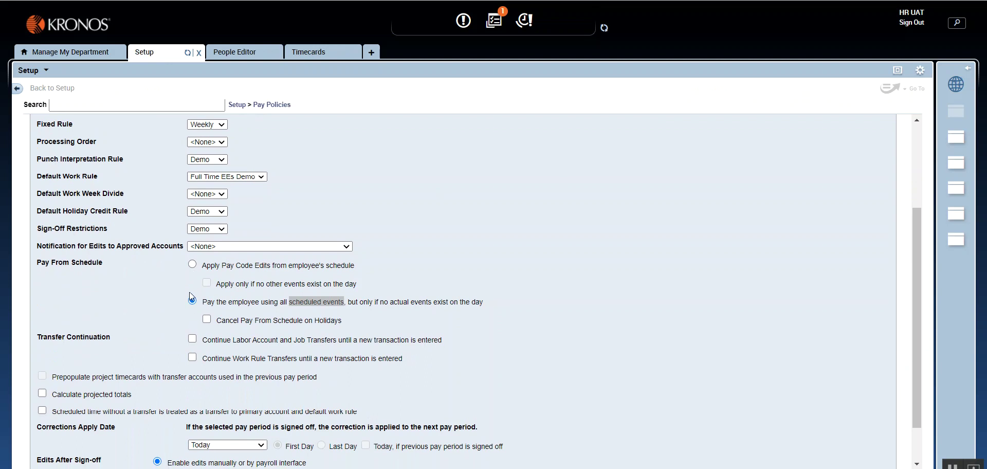
pyautogui.click(192, 265)
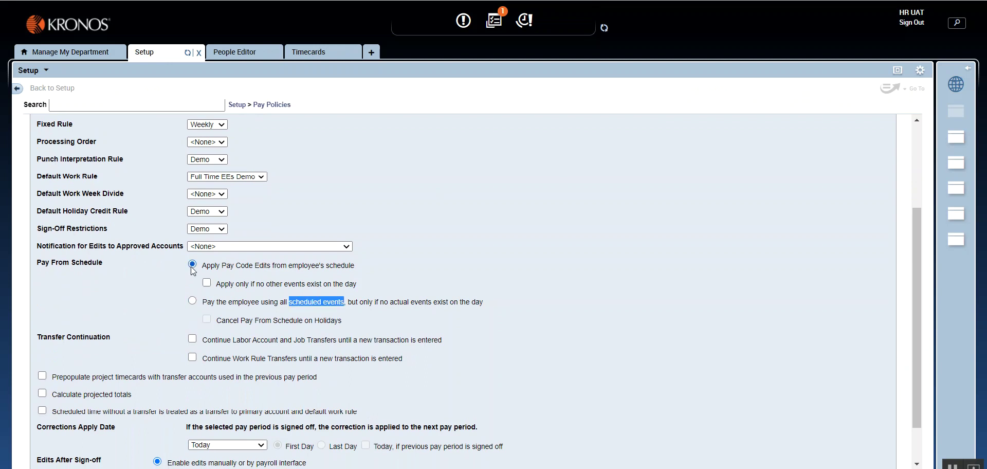
pyautogui.click(319, 53)
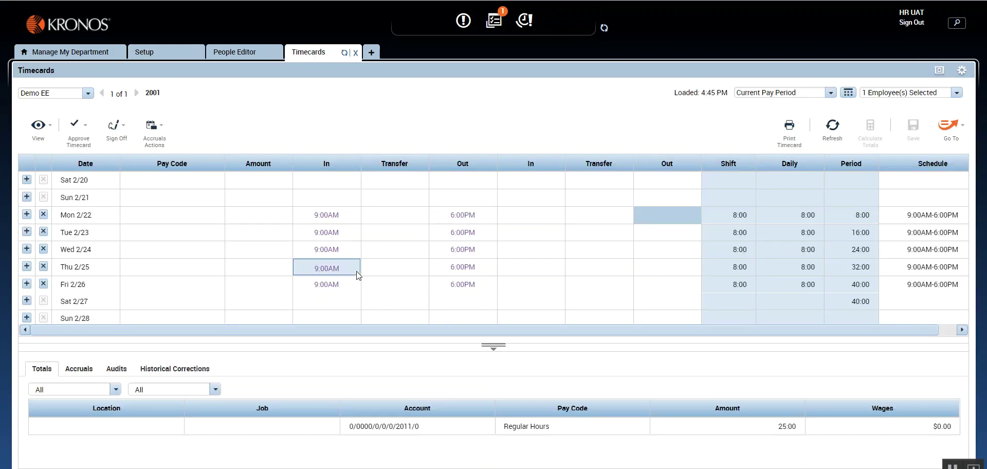
pyautogui.click(163, 52)
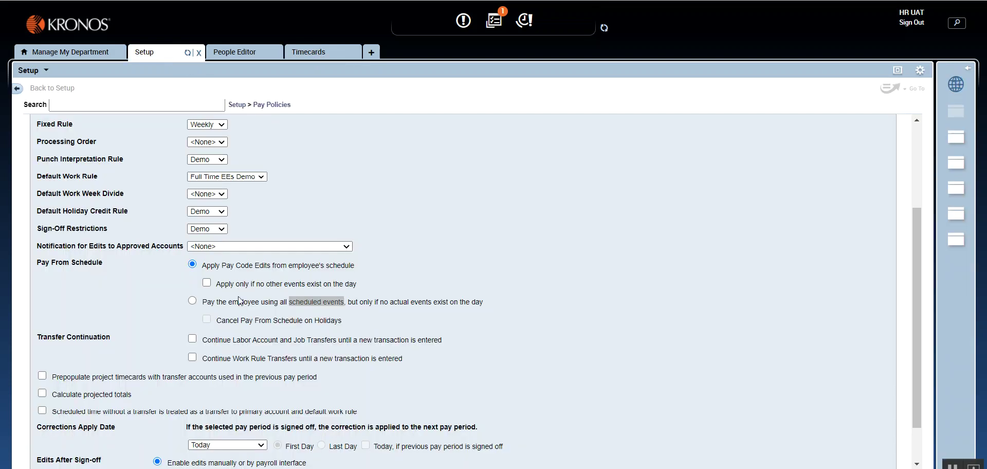
pyautogui.click(203, 304)
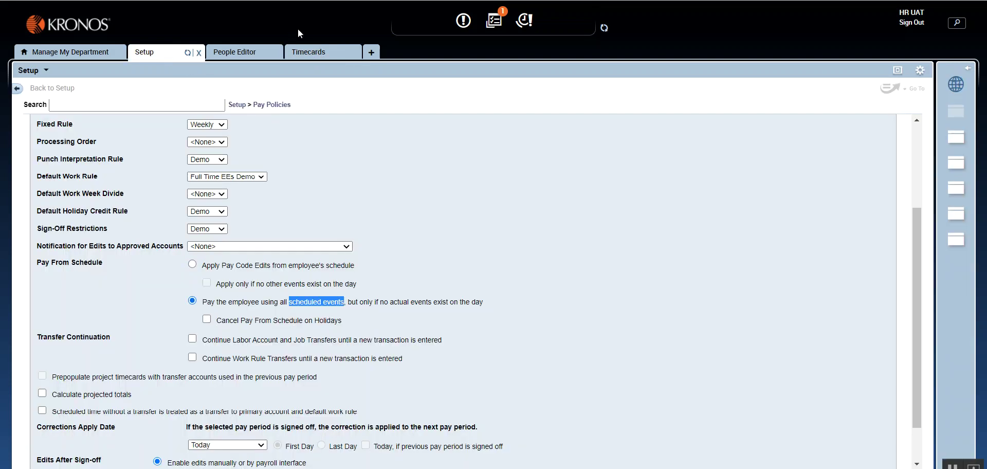
# Examine the In and Out punches for Tue 2/23 in the employee's timecard
pyautogui.click(308, 52)
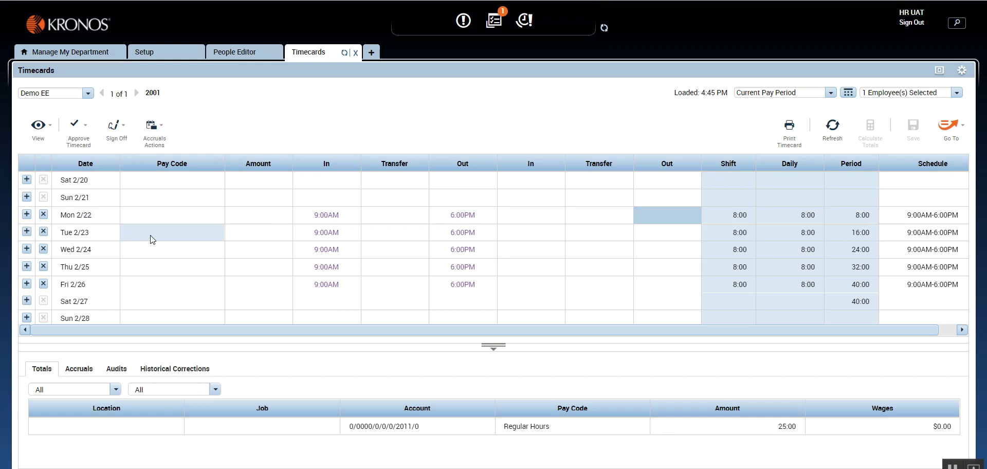
pyautogui.click(328, 233)
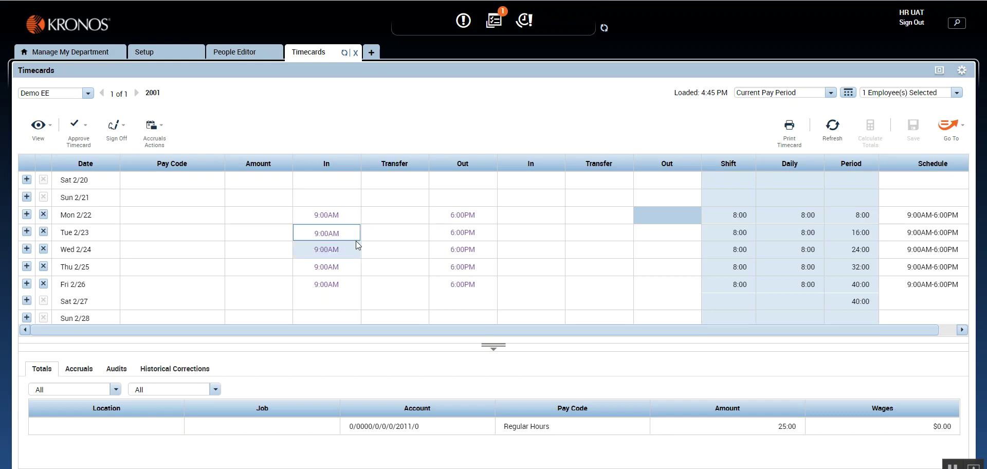
pyautogui.click(486, 235)
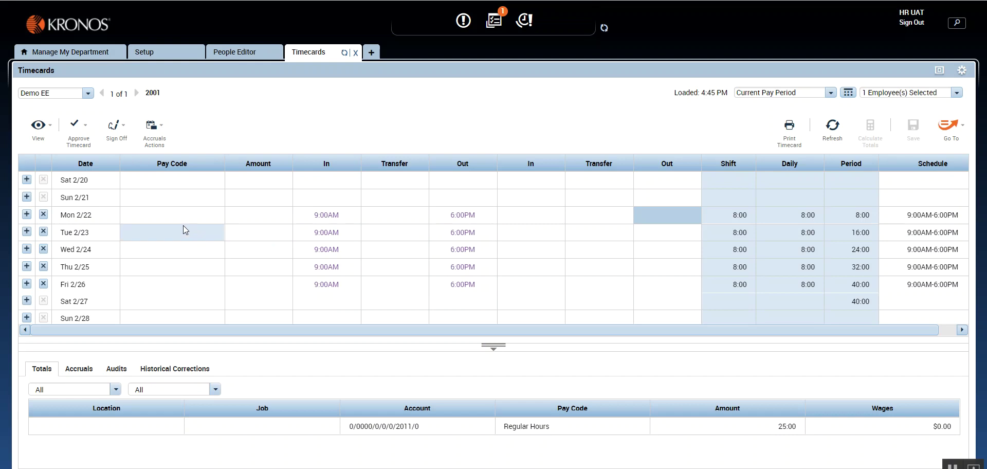
pyautogui.click(356, 233)
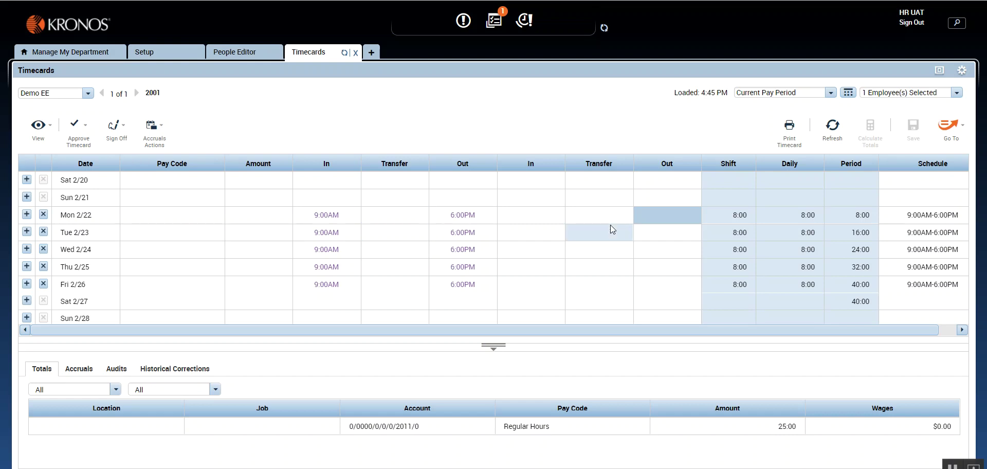
# In the Demo pay rule, enable both Transfer Continuation options, for labor account and job transfers and for work rule transfers
pyautogui.click(155, 52)
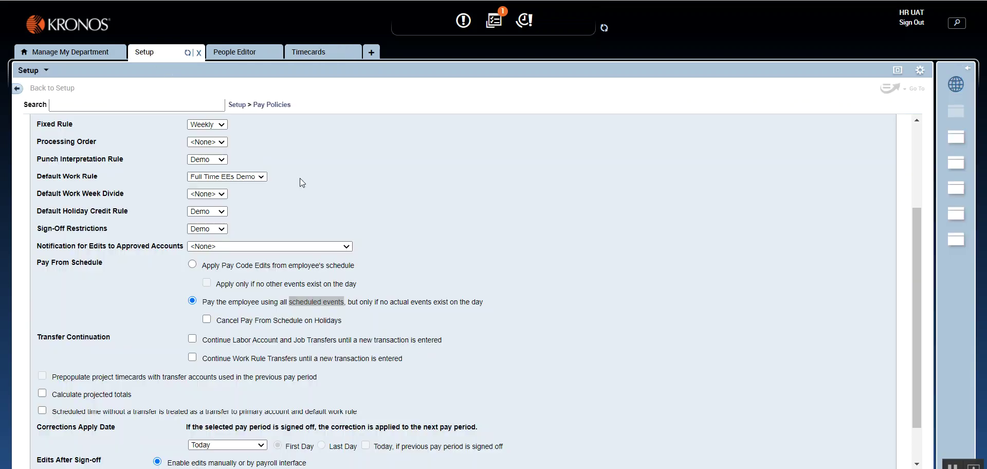
pyautogui.scroll(-2, 921, 350)
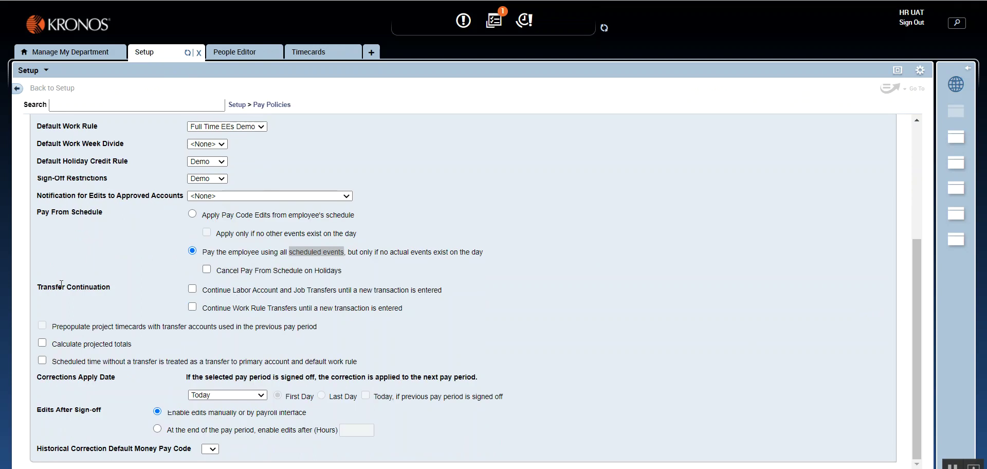
pyautogui.click(193, 288)
pyautogui.click(192, 307)
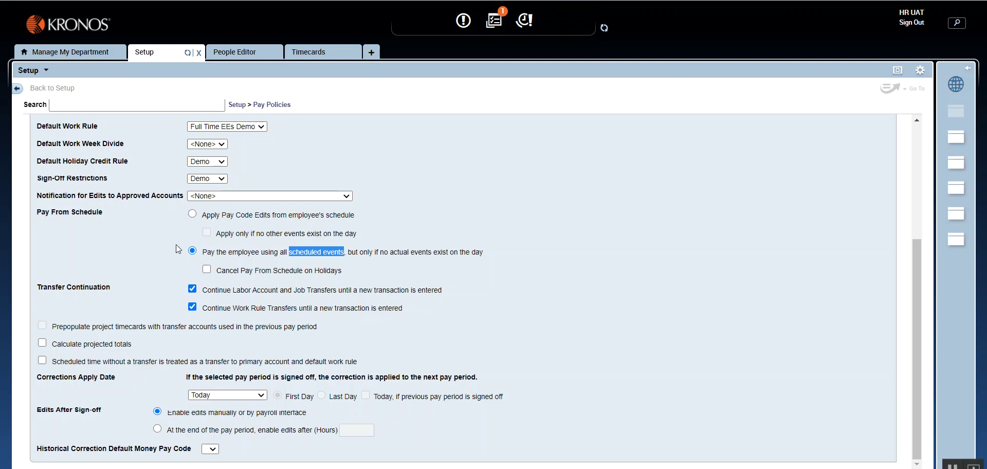
# Set Pay From Schedule to Apply Pay Code Edits from employee's schedule, and review the Labor Account and Job Transfers wording under Transfer Continuation
pyautogui.click(192, 215)
pyautogui.moveTo(233, 290); pyautogui.dragTo(279, 293)
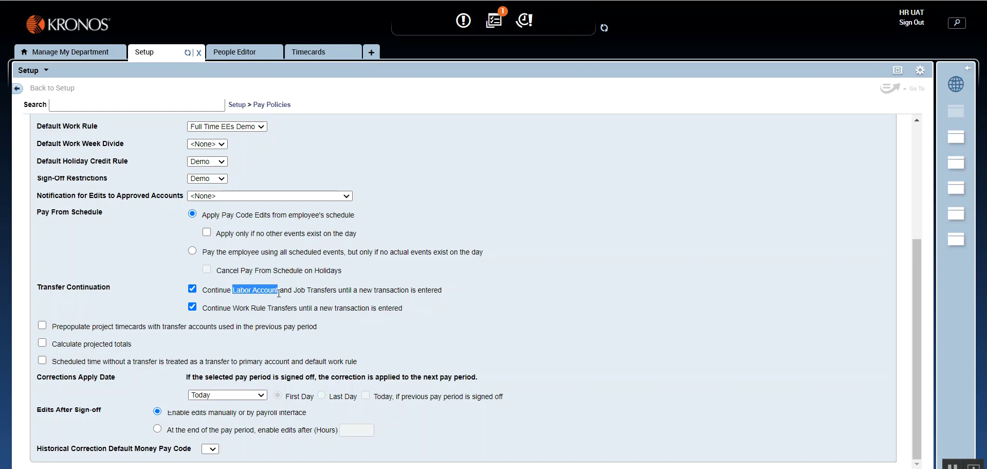
pyautogui.moveTo(293, 291); pyautogui.dragTo(339, 290)
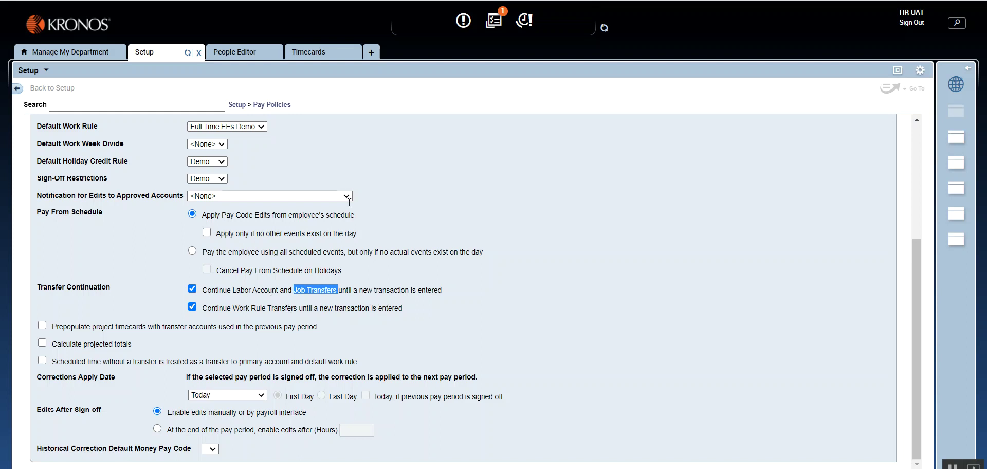
# Examine the labor account options in the Transfer search for Mon 2/22 in the employee's timecard, and cancel without applying a transfer
pyautogui.click(304, 53)
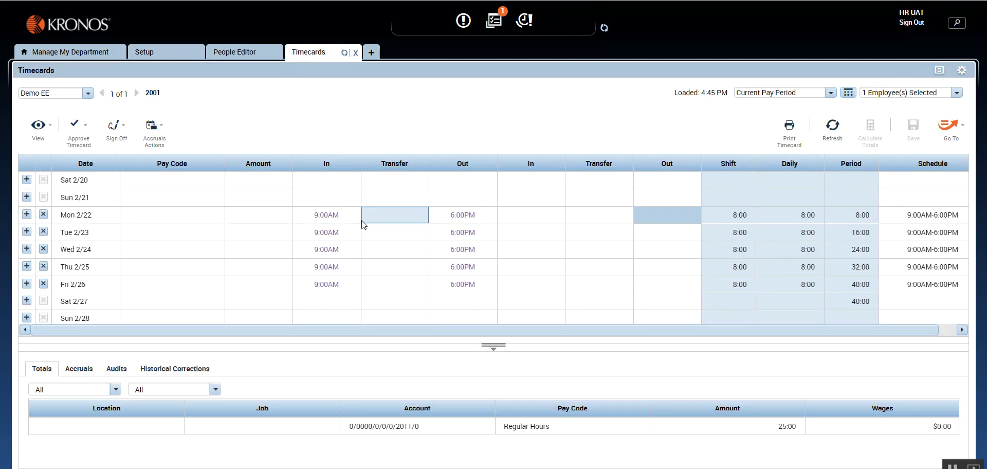
pyautogui.click(392, 216)
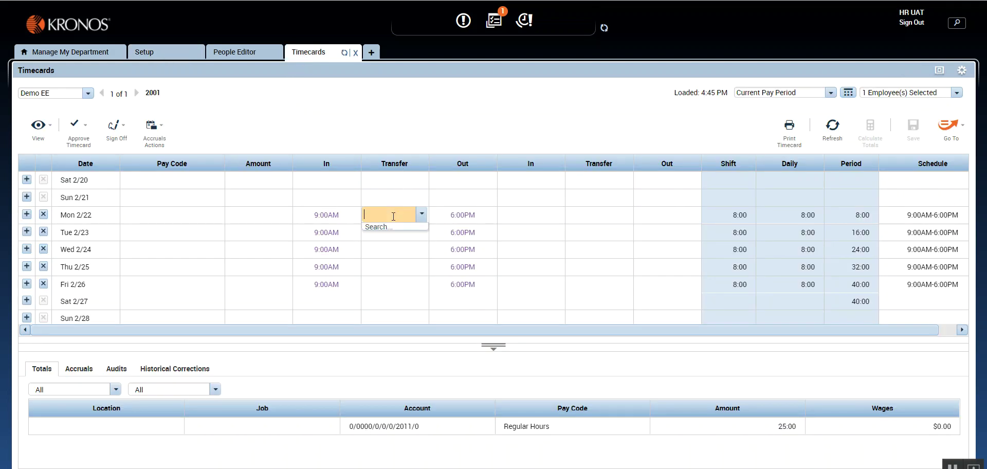
pyautogui.click(389, 226)
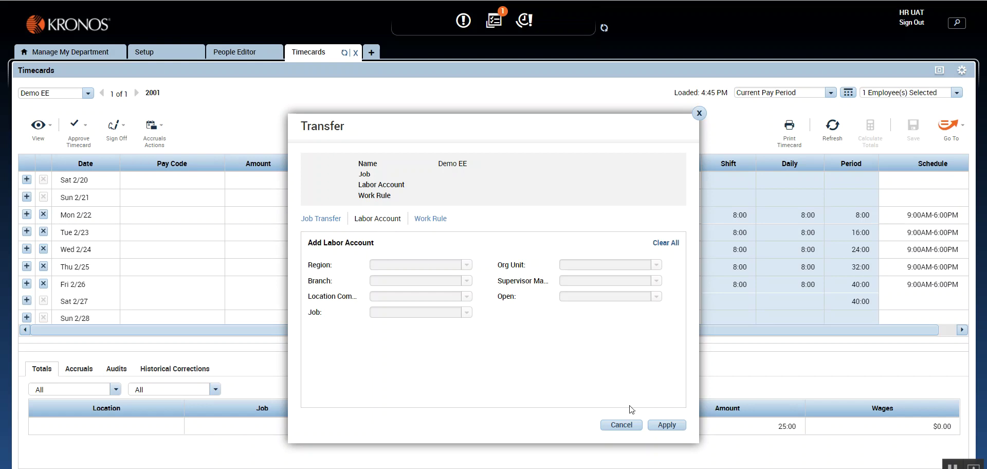
pyautogui.click(628, 426)
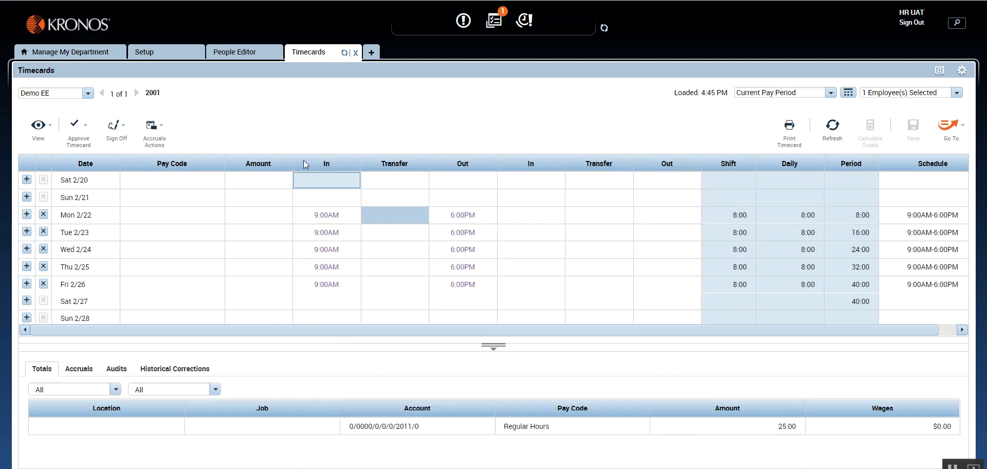
# In the Demo pay rule, disable both Transfer Continuation options, for labor account and job transfers and for work rule transfers
pyautogui.click(152, 53)
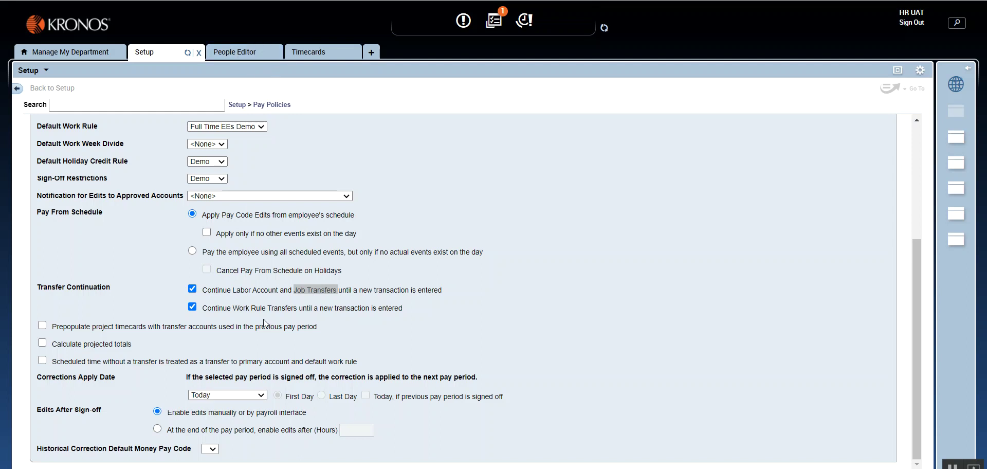
pyautogui.moveTo(410, 290); pyautogui.dragTo(438, 292)
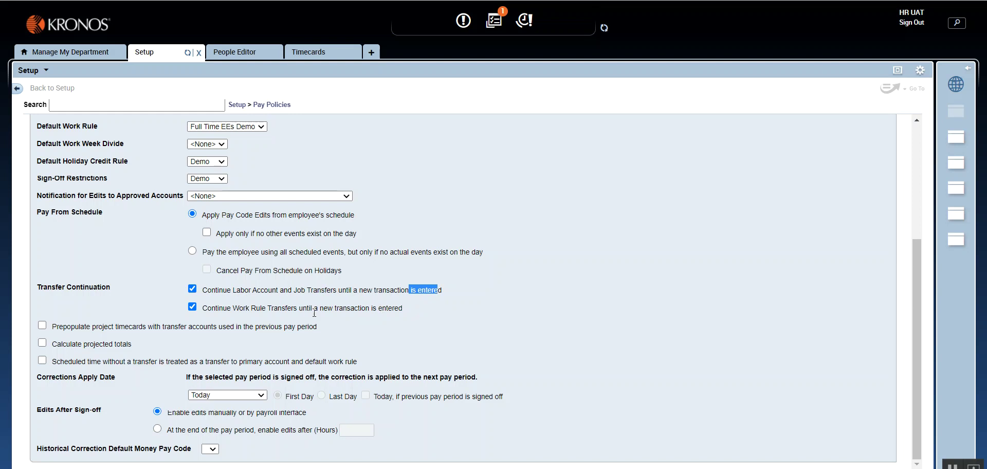
pyautogui.click(195, 308)
# Try the option to prepopulate project timecards with transfer accounts used in the previous pay period, and clear it again
pyautogui.click(41, 326)
pyautogui.click(54, 326)
pyautogui.moveTo(54, 326); pyautogui.dragTo(315, 326)
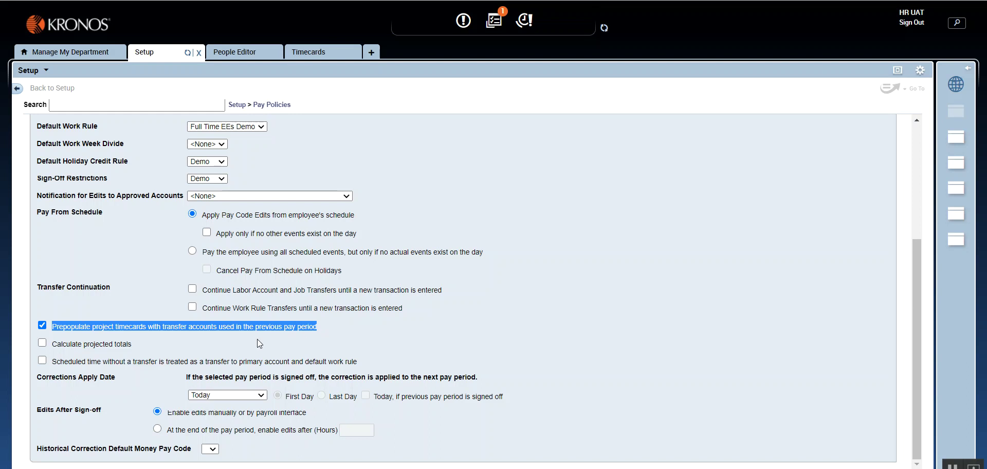
pyautogui.click(226, 340)
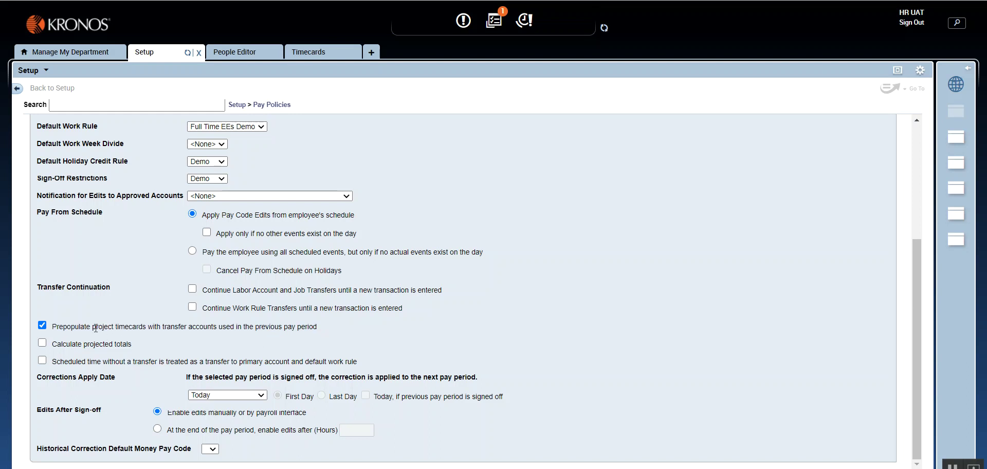
pyautogui.moveTo(96, 327); pyautogui.dragTo(152, 330)
pyautogui.click(135, 335)
pyautogui.click(42, 326)
pyautogui.moveTo(92, 327); pyautogui.dragTo(154, 326)
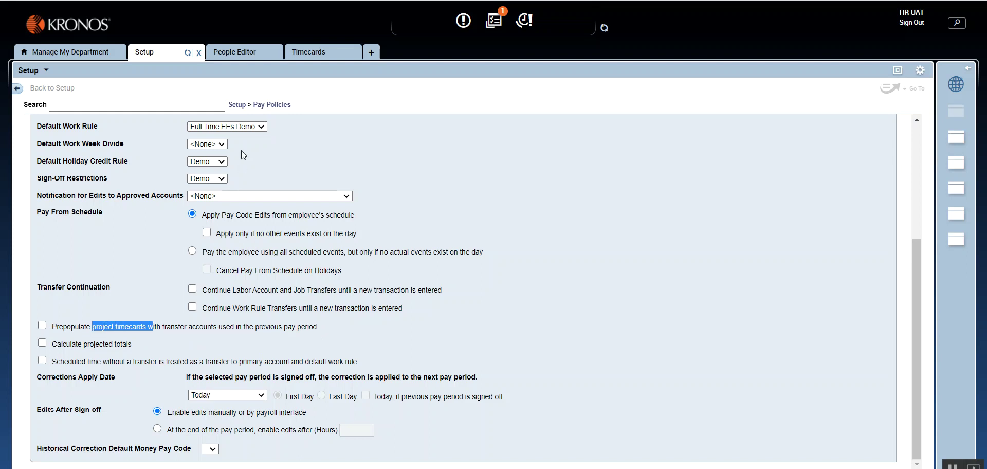
# Compare the Mon 2/22 entry in the employee's timecard with the pay rule's project timecard prepopulation wording
pyautogui.click(292, 59)
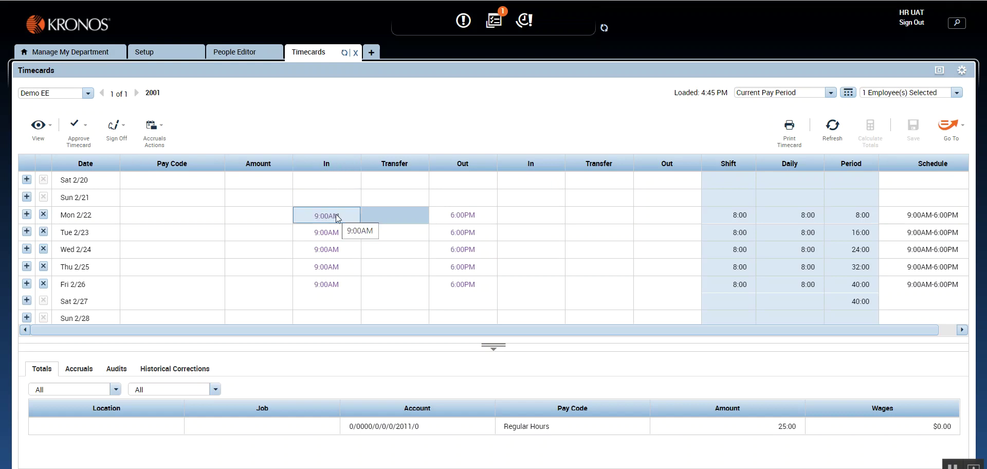
pyautogui.click(146, 53)
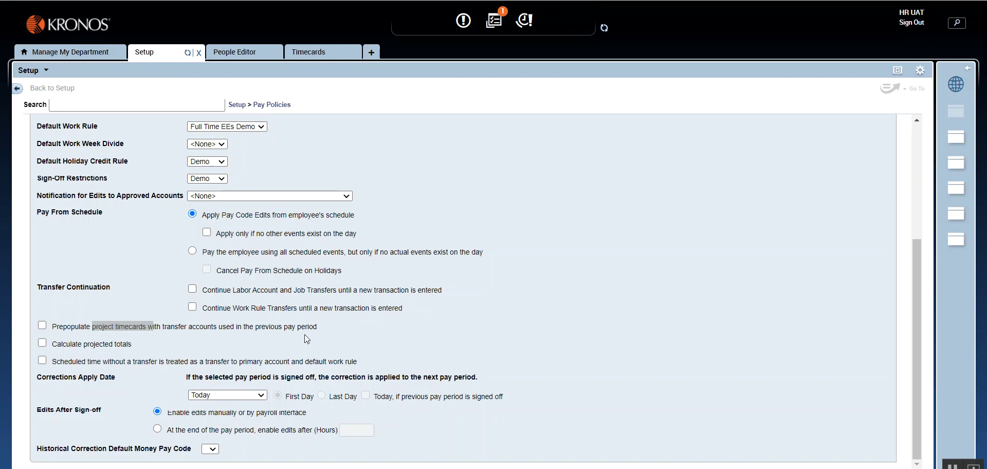
pyautogui.moveTo(259, 325); pyautogui.dragTo(305, 326)
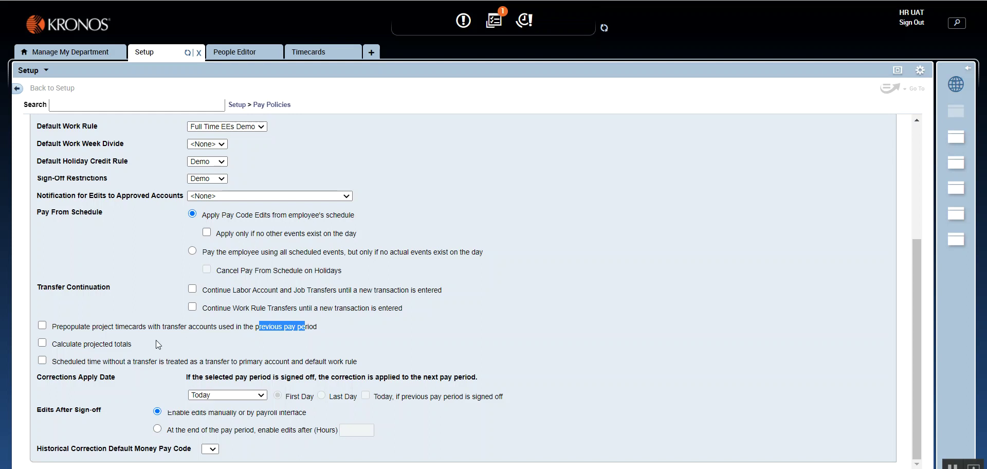
pyautogui.moveTo(93, 327); pyautogui.dragTo(140, 327)
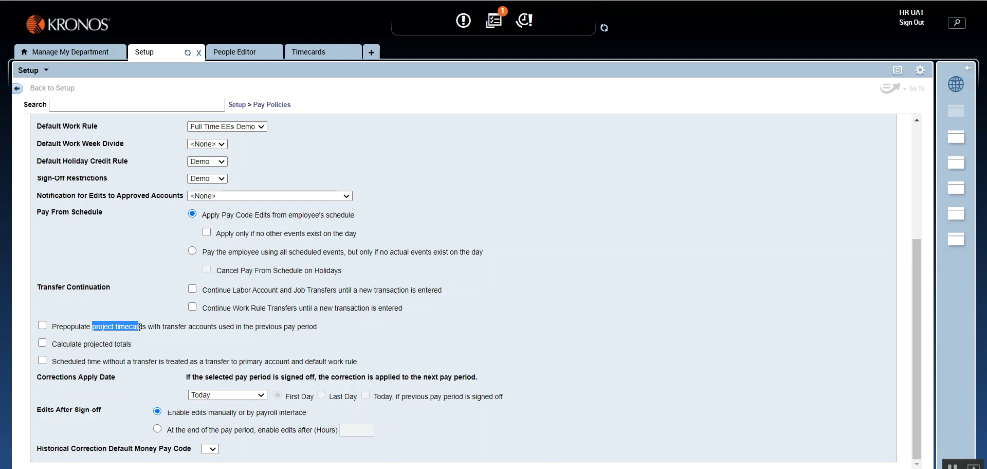
# Try Calculate projected totals in the Demo pay rule, check the timecard's current pay period, and clear the option again
pyautogui.click(41, 344)
pyautogui.click(304, 60)
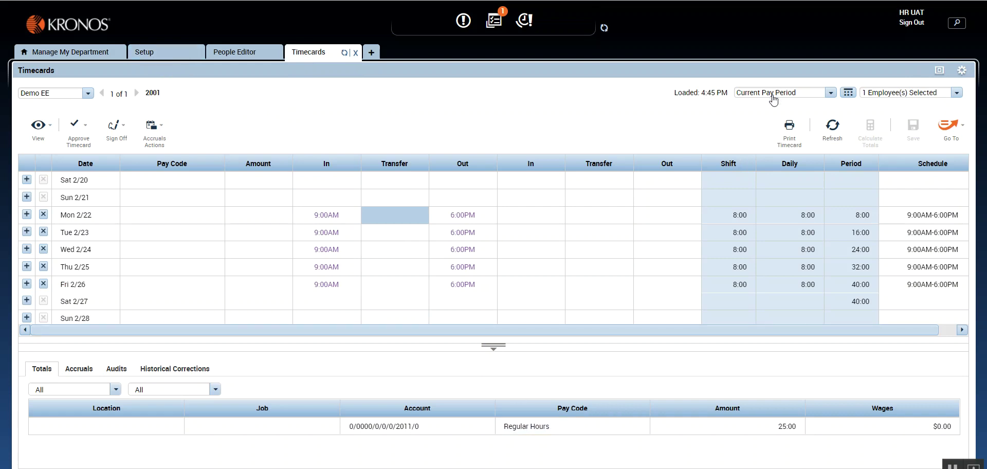
pyautogui.click(153, 59)
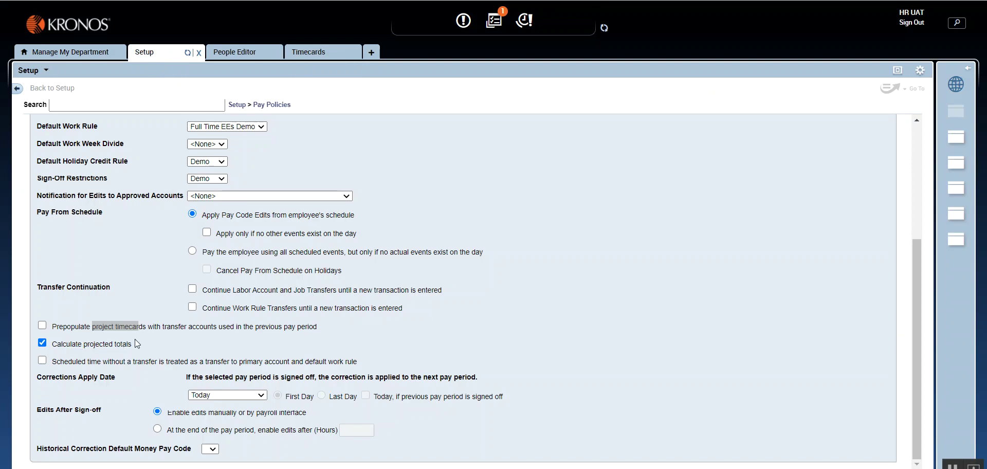
pyautogui.click(43, 343)
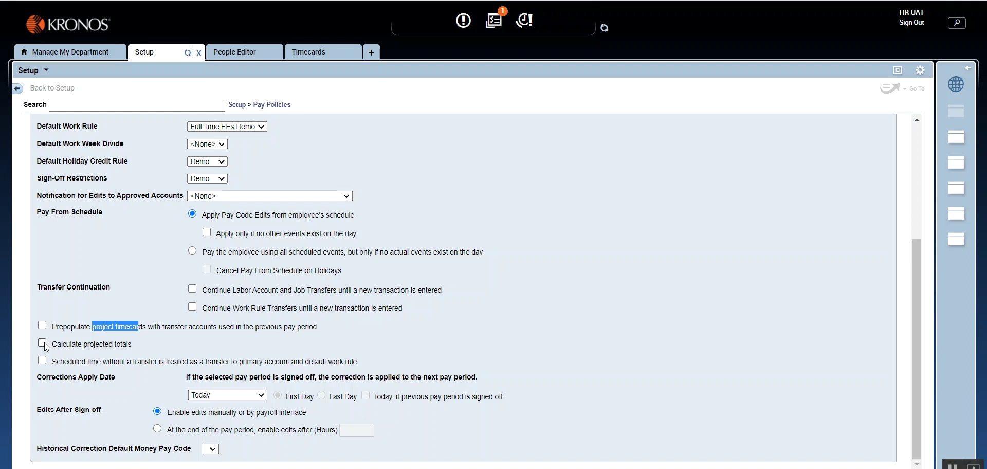
pyautogui.click(43, 343)
pyautogui.click(44, 343)
pyautogui.moveTo(50, 343); pyautogui.dragTo(147, 341)
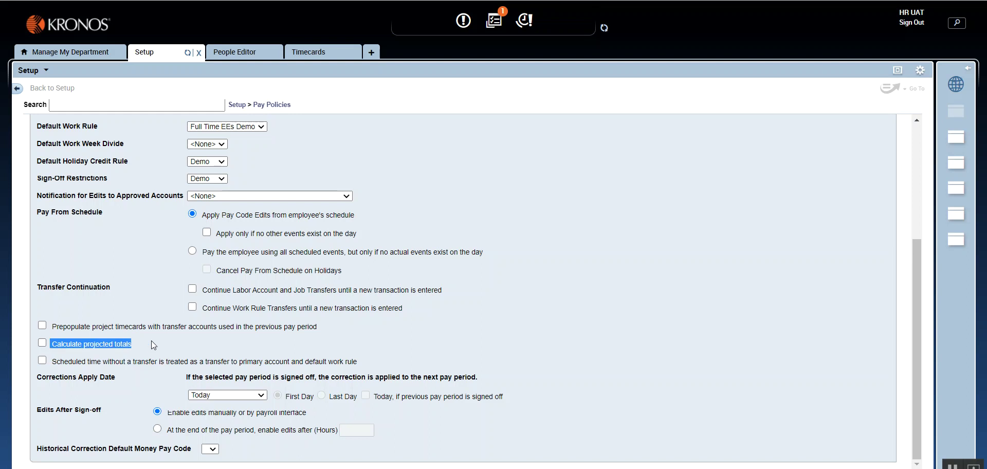
pyautogui.click(147, 344)
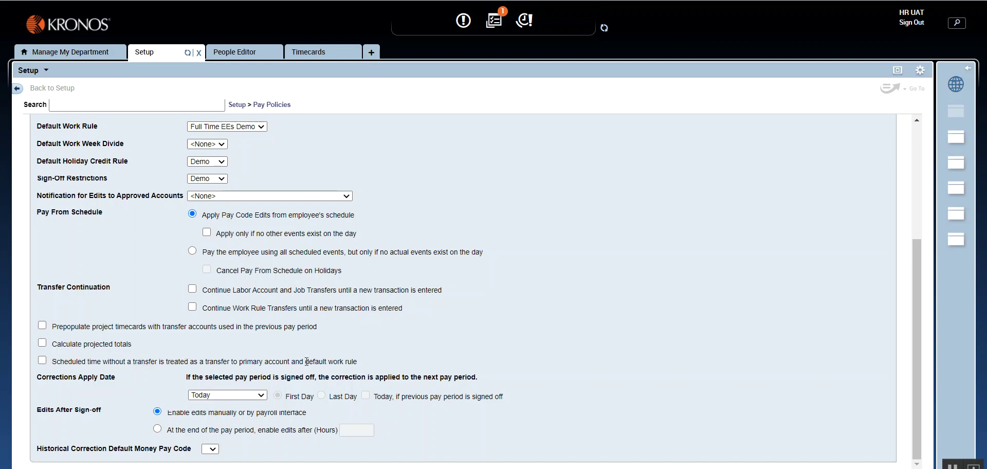
# Examine the Fri 2/26 In and Out punches and the account totals in the timecard, and return to the Demo pay rule
pyautogui.click(316, 53)
pyautogui.click(331, 287)
pyautogui.click(478, 291)
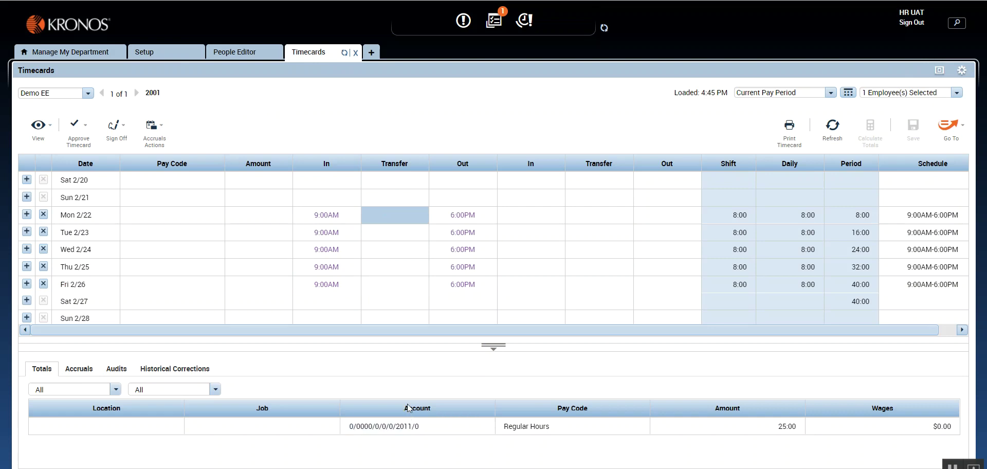
pyautogui.click(140, 54)
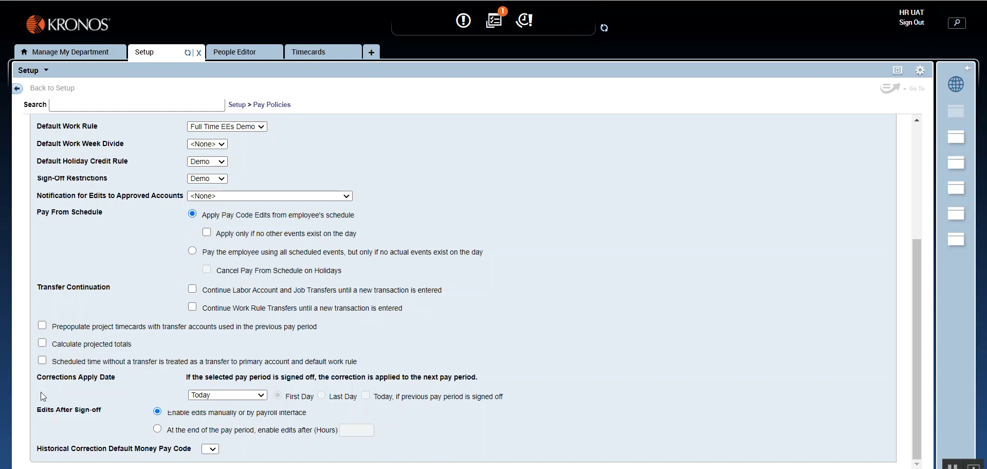
# Review the Corrections Apply Date setting and its choices against the employee's timecard, keeping Today selected
pyautogui.moveTo(42, 380); pyautogui.dragTo(132, 381)
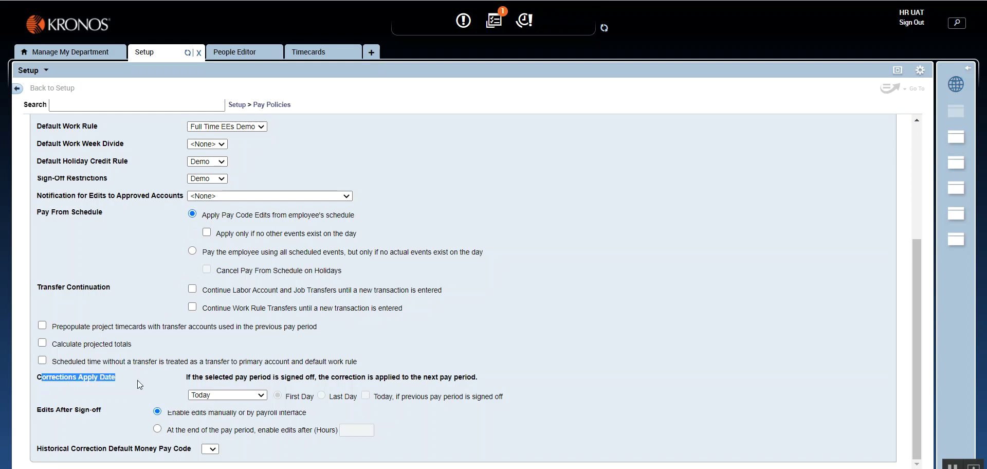
pyautogui.click(138, 380)
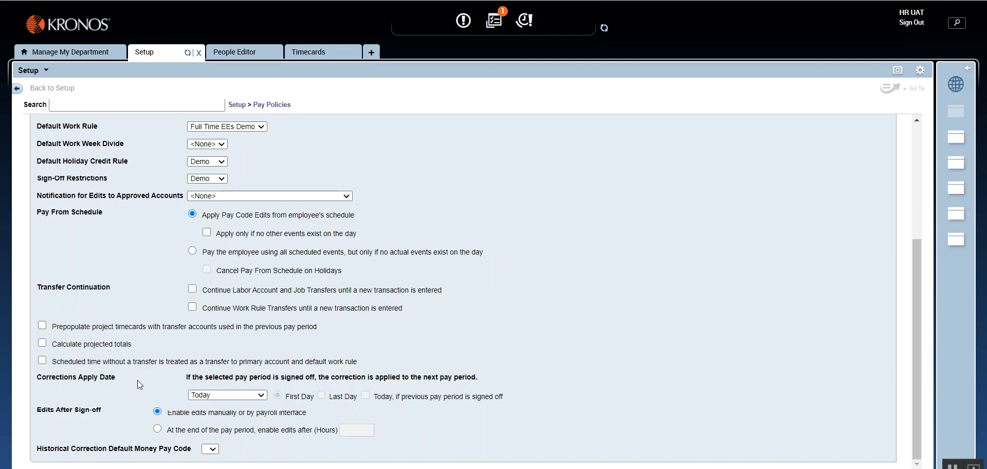
pyautogui.click(302, 53)
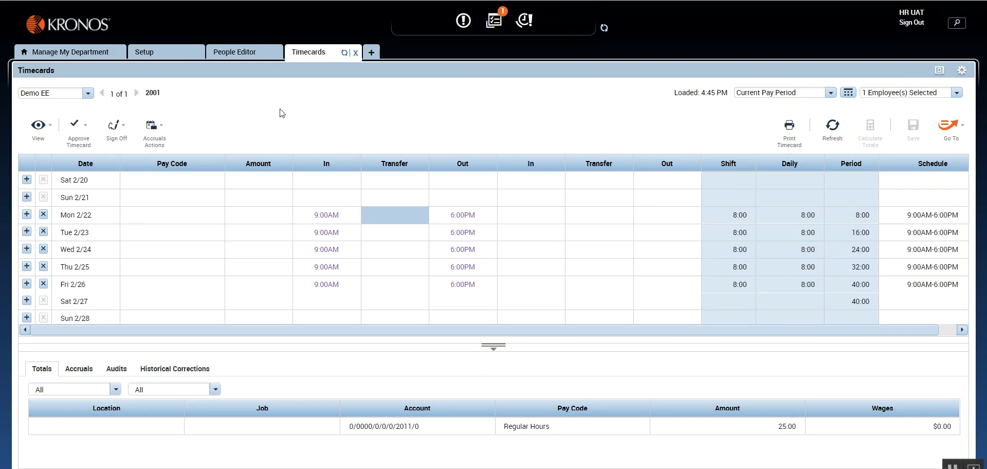
pyautogui.click(169, 56)
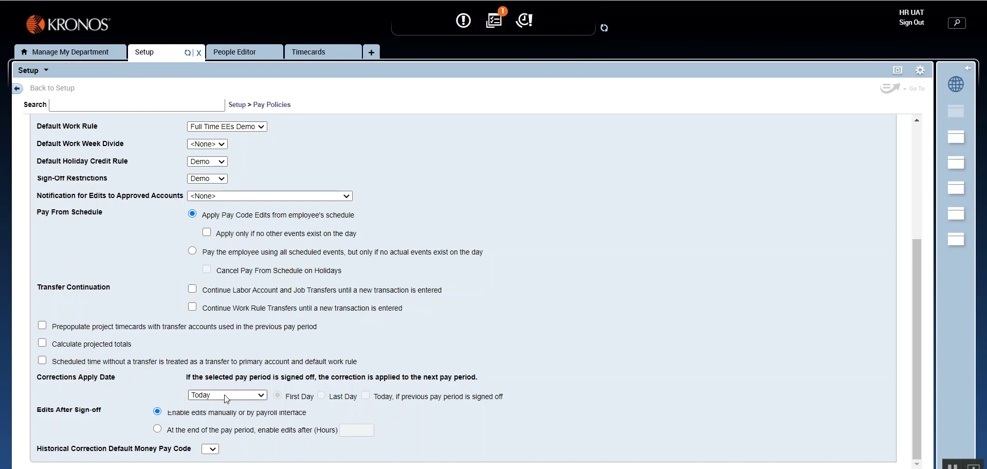
pyautogui.click(263, 394)
pyautogui.click(162, 397)
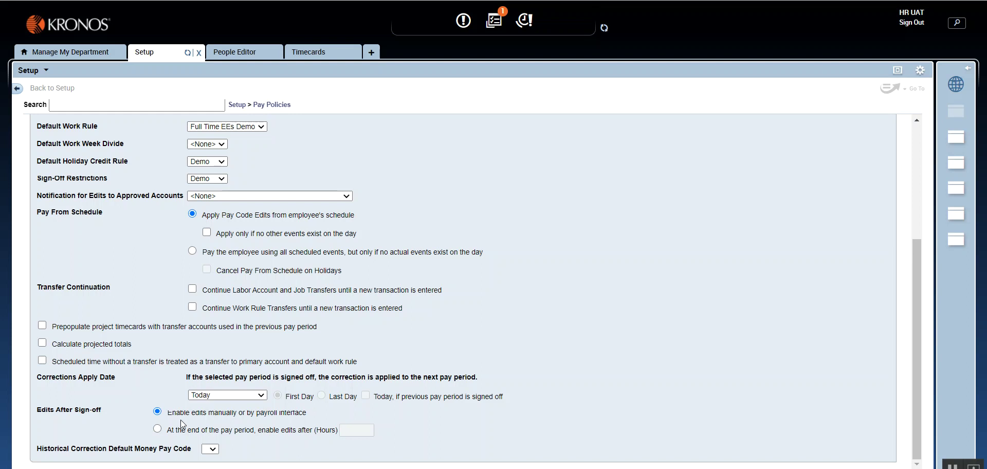
# Try enabling edits after sign-off 8 hours after the end of the pay period, returning to Enable edits manually or by payroll interface
pyautogui.click(157, 429)
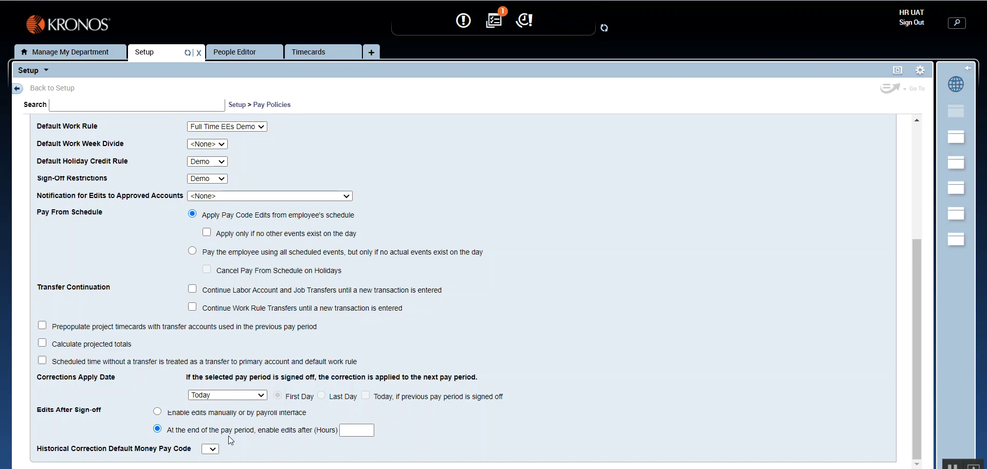
pyautogui.click(364, 429)
pyautogui.write('8')
pyautogui.click(424, 428)
pyautogui.click(158, 411)
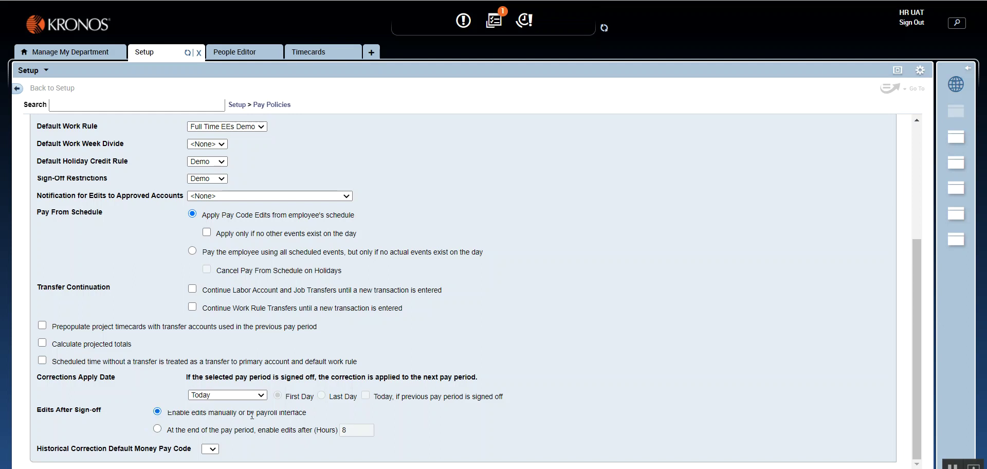
pyautogui.click(157, 428)
pyautogui.click(158, 412)
# Examine the Assignment Rules of the Demo pay rule, comparing them with the Default Work Rule setting
pyautogui.moveTo(919, 377); pyautogui.dragTo(916, 347)
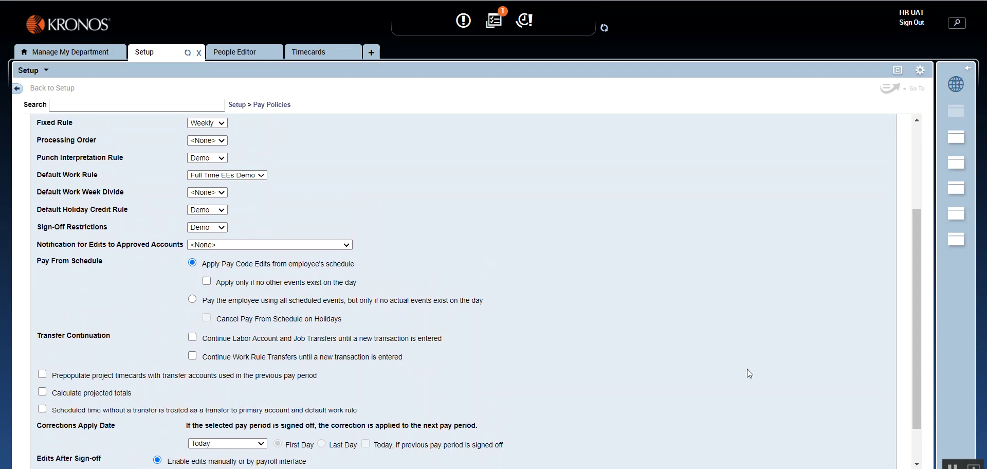
pyautogui.moveTo(915, 408); pyautogui.dragTo(911, 300)
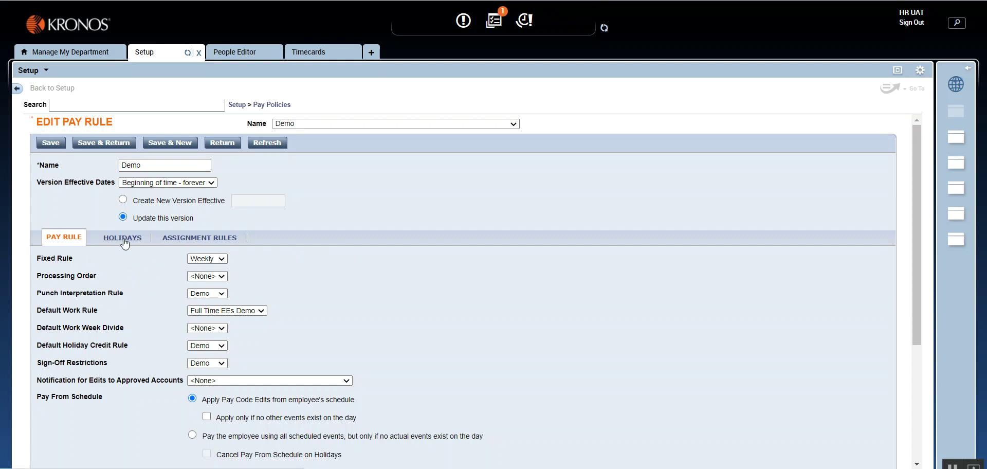
pyautogui.click(201, 238)
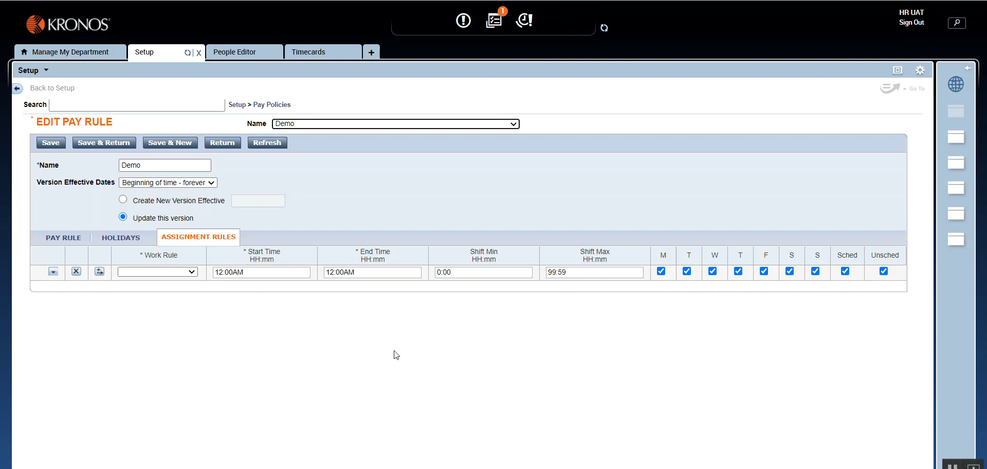
pyautogui.click(72, 239)
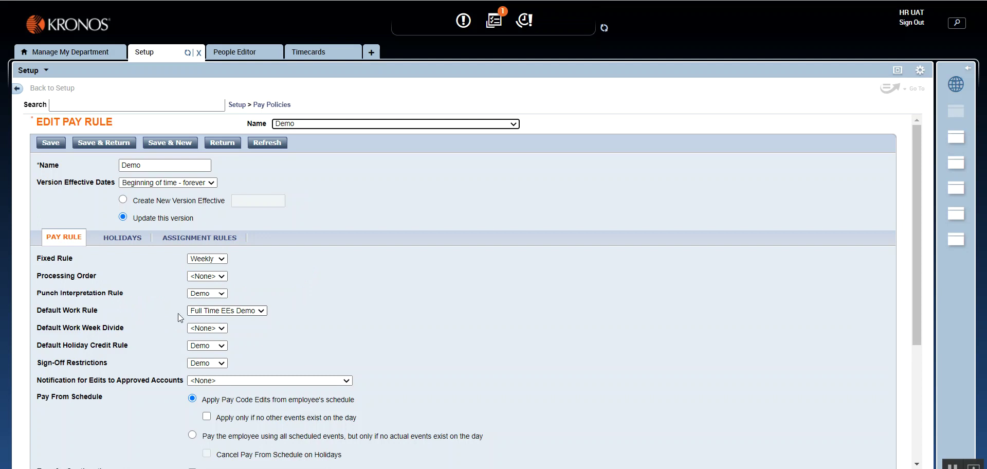
pyautogui.click(221, 236)
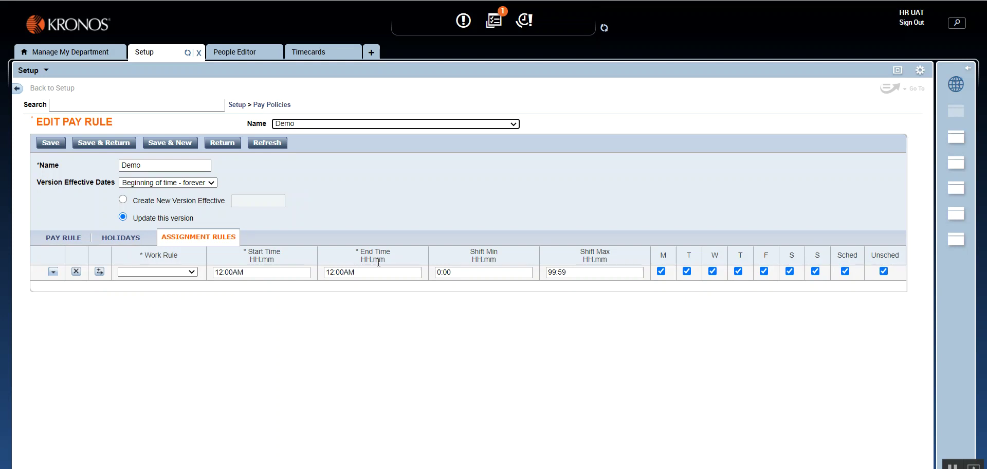
# Save the Demo pay rule, return to the Pay Rules list, and open the list of Pay Policies building blocks
pyautogui.click(57, 238)
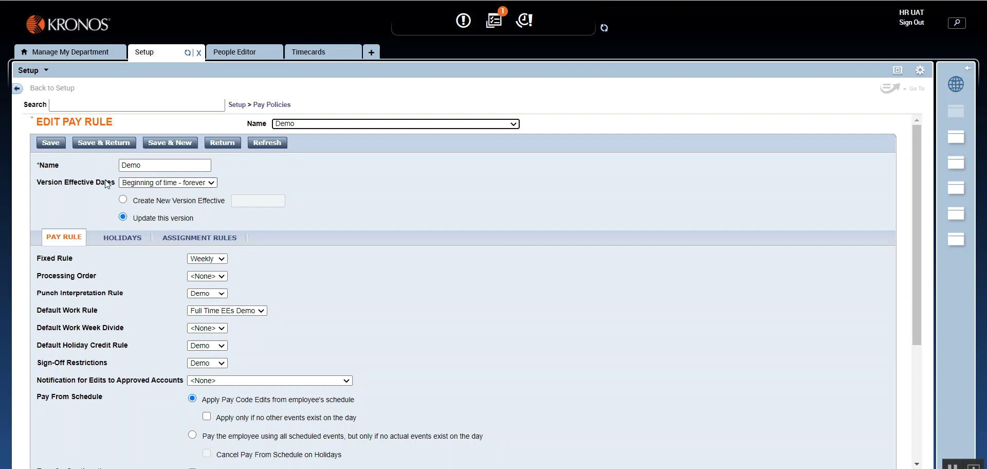
pyautogui.click(102, 148)
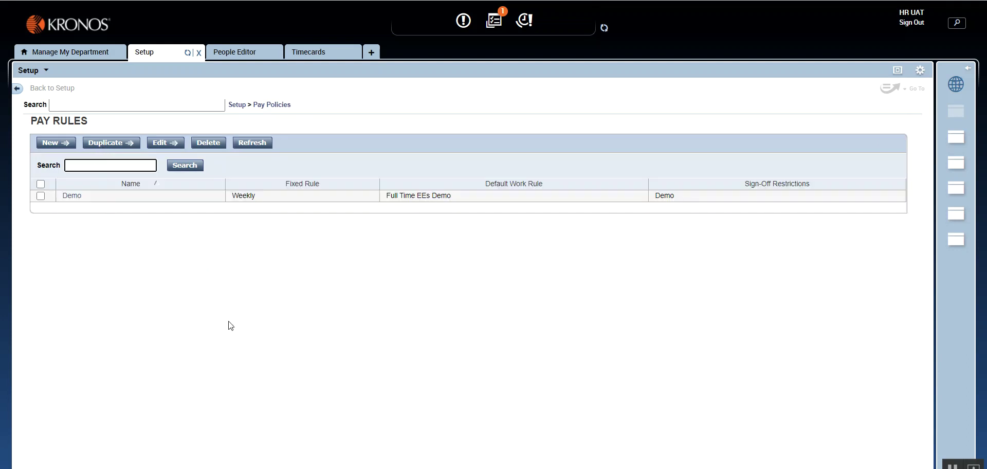
pyautogui.click(260, 105)
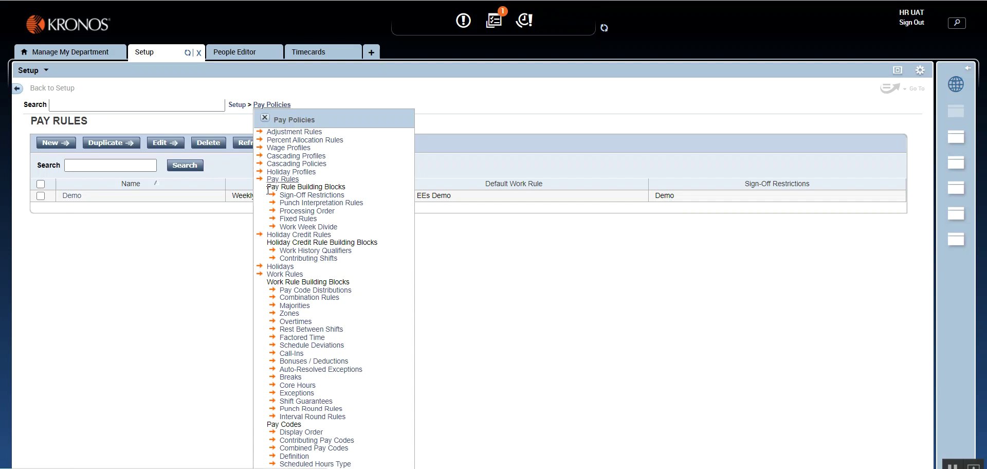
# Close the Pay Policies list and examine the pay rule assignment in the employee's Timekeeper details, comparing it with the Pay Rules list
pyautogui.click(265, 118)
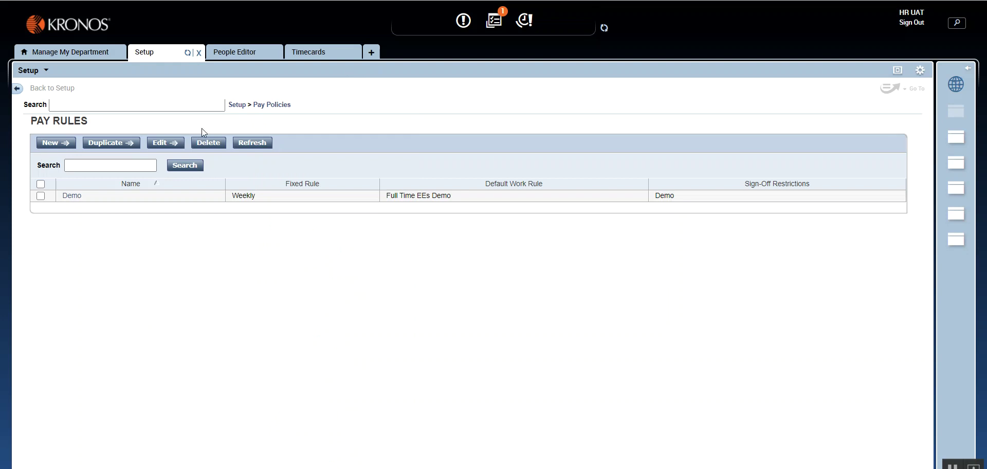
pyautogui.click(251, 54)
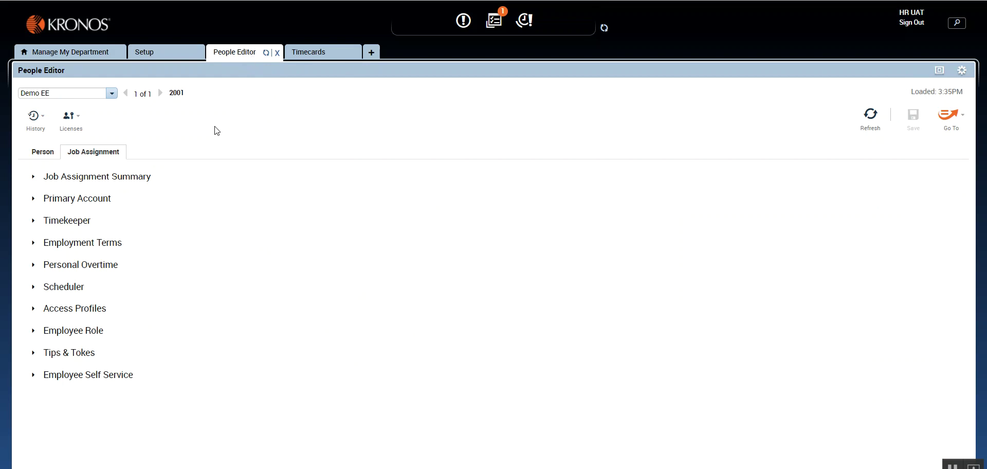
pyautogui.click(45, 223)
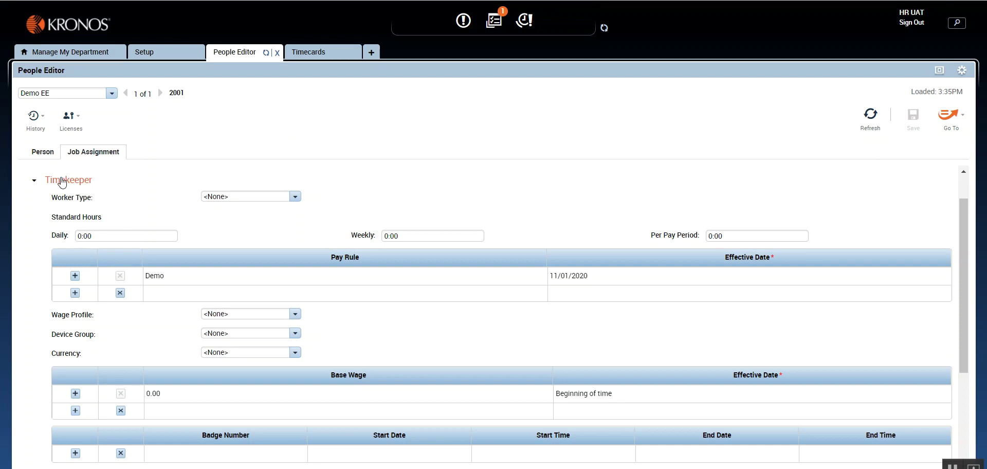
pyautogui.click(164, 58)
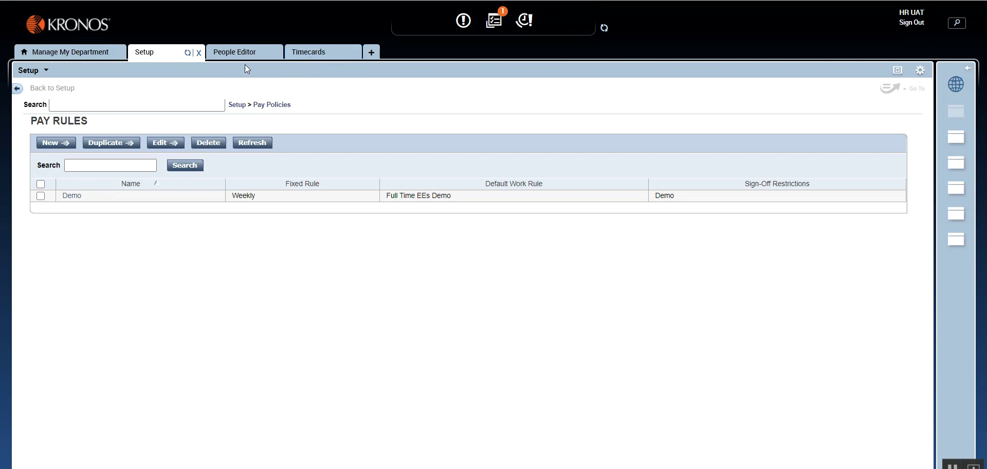
pyautogui.click(220, 52)
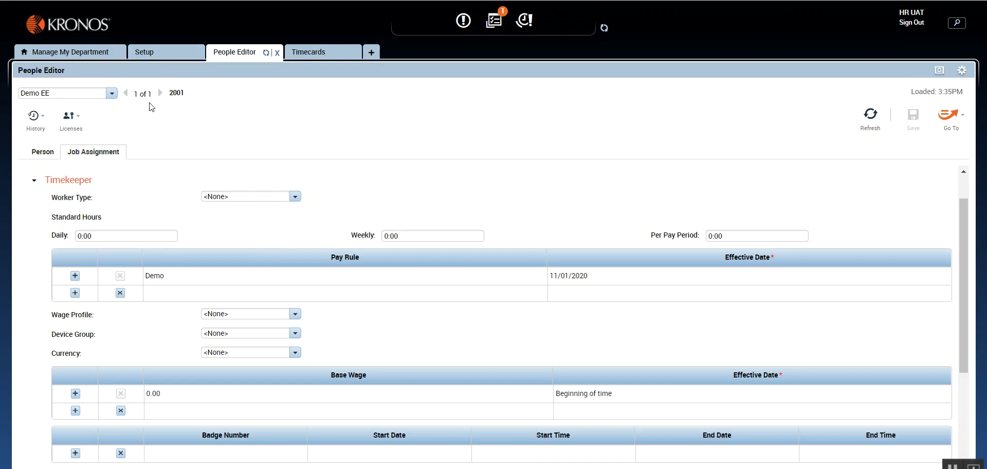
pyautogui.click(160, 60)
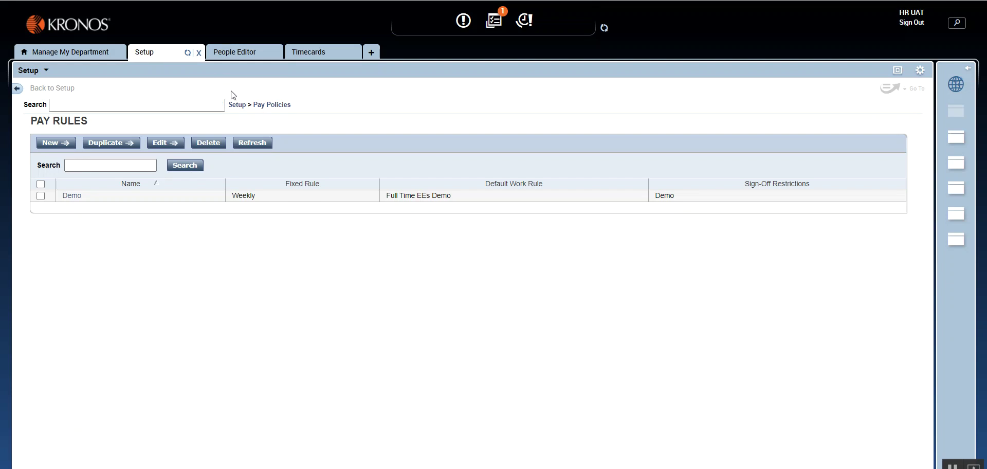
# Return to the Setup overview, review the pay rule, work rule and pay code entries under Pay Policies, and collapse that category
pyautogui.click(236, 105)
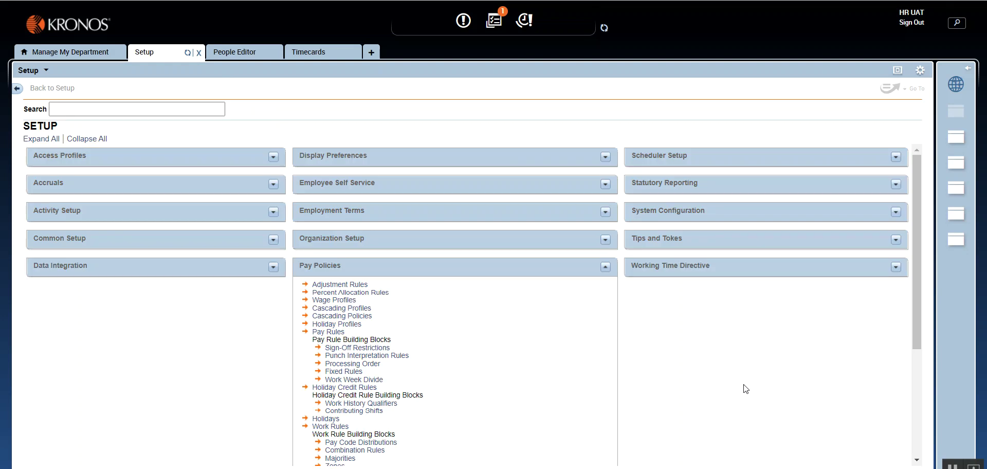
pyautogui.moveTo(919, 330); pyautogui.dragTo(929, 440)
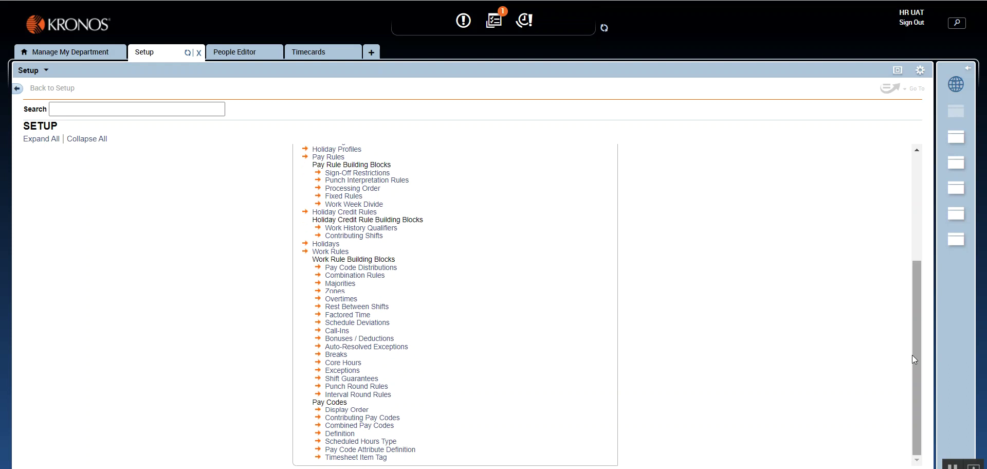
pyautogui.moveTo(914, 378); pyautogui.dragTo(907, 327)
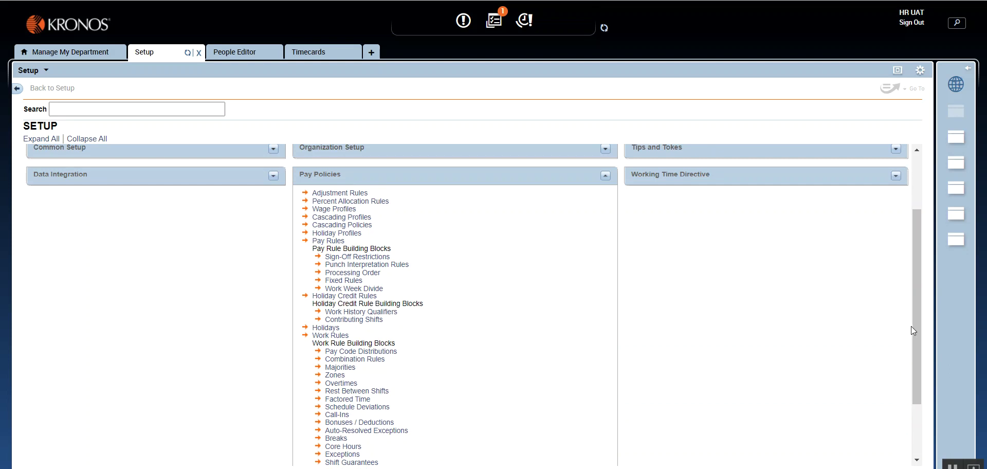
pyautogui.moveTo(915, 329); pyautogui.dragTo(915, 303)
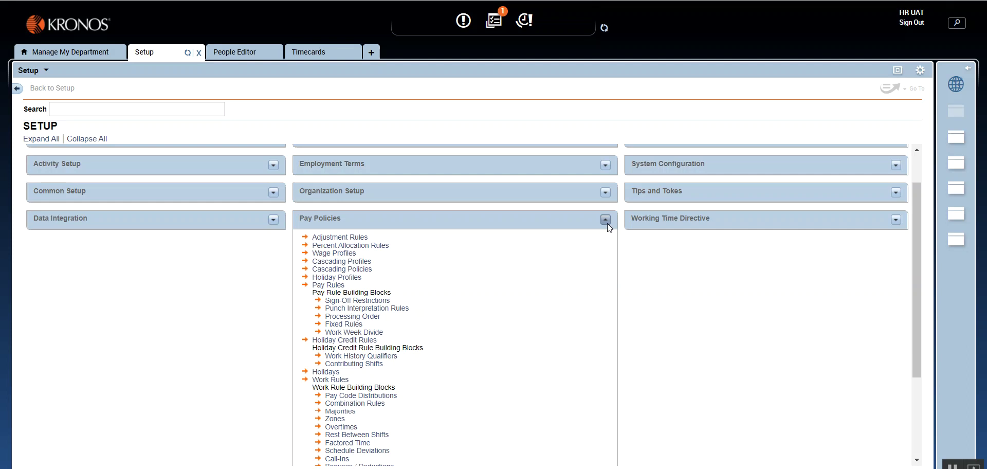
pyautogui.moveTo(916, 310); pyautogui.dragTo(914, 331)
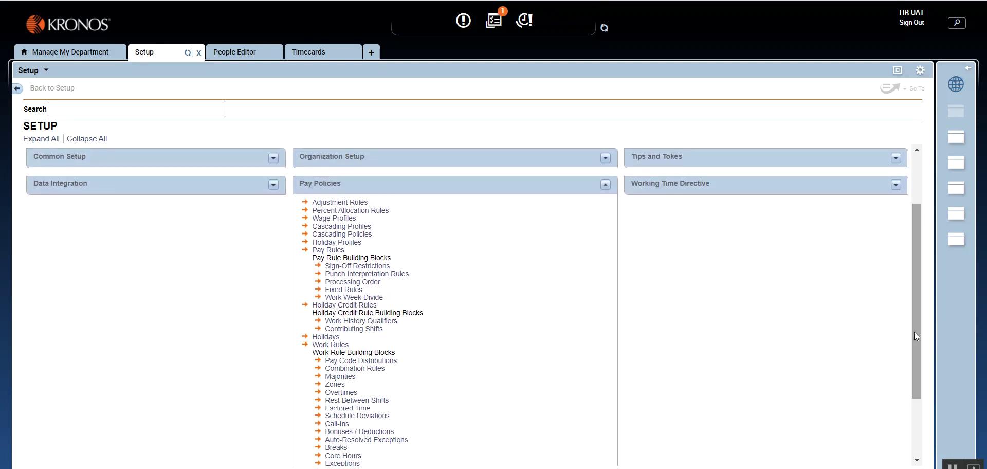
pyautogui.moveTo(914, 332); pyautogui.dragTo(915, 354)
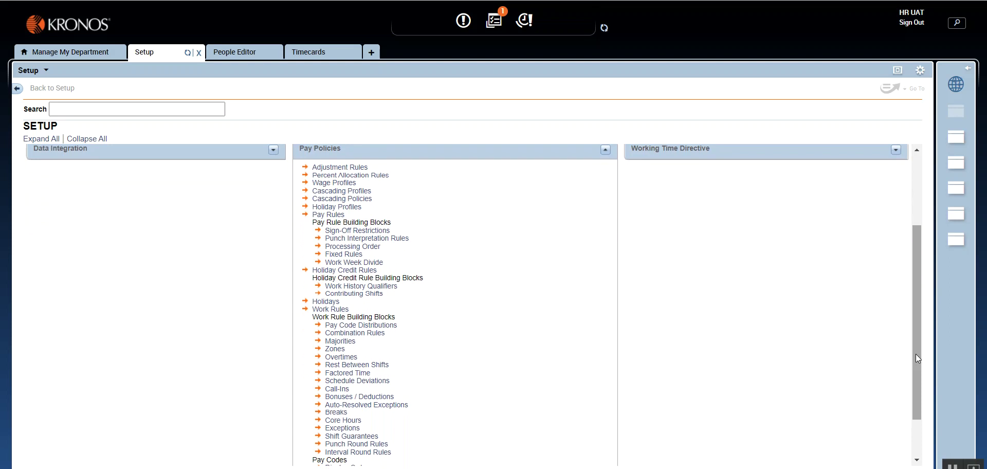
pyautogui.moveTo(915, 354); pyautogui.dragTo(914, 332)
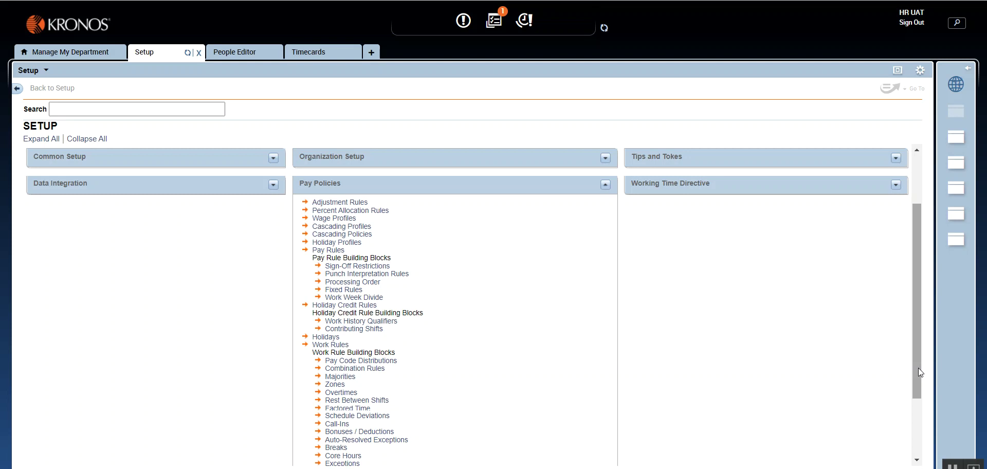
pyautogui.moveTo(918, 368); pyautogui.dragTo(918, 329)
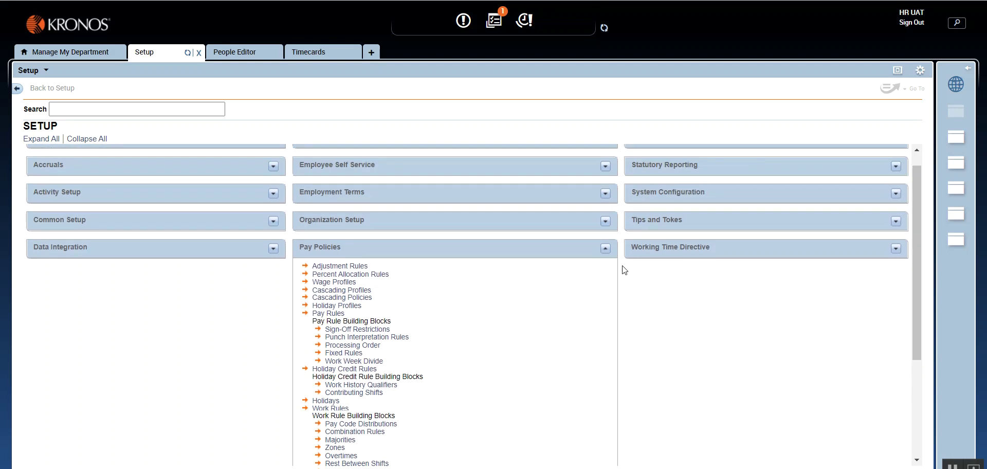
pyautogui.click(606, 248)
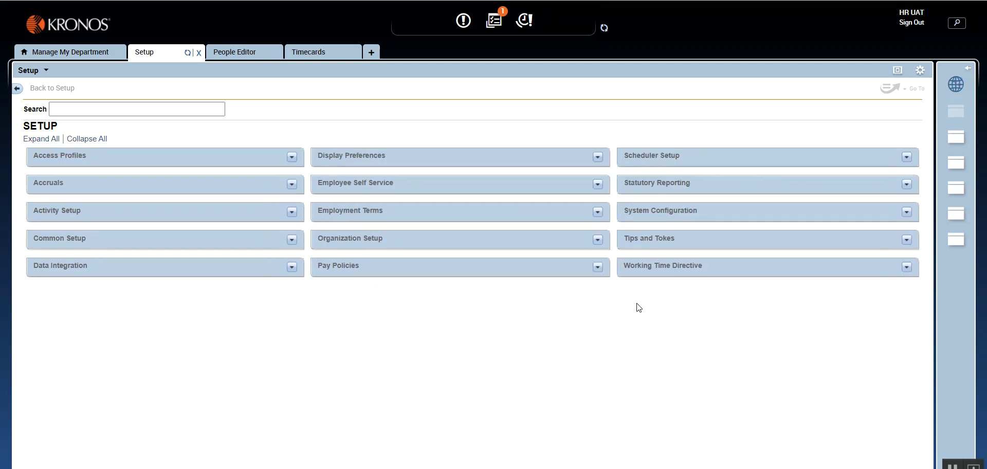